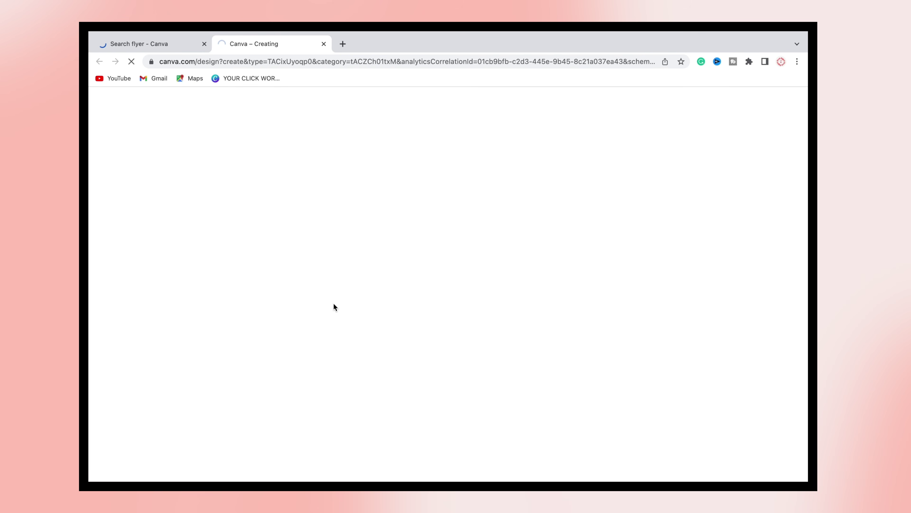
# Step: Browse the flyer template search results for design ideas
pyautogui.click(155, 45)
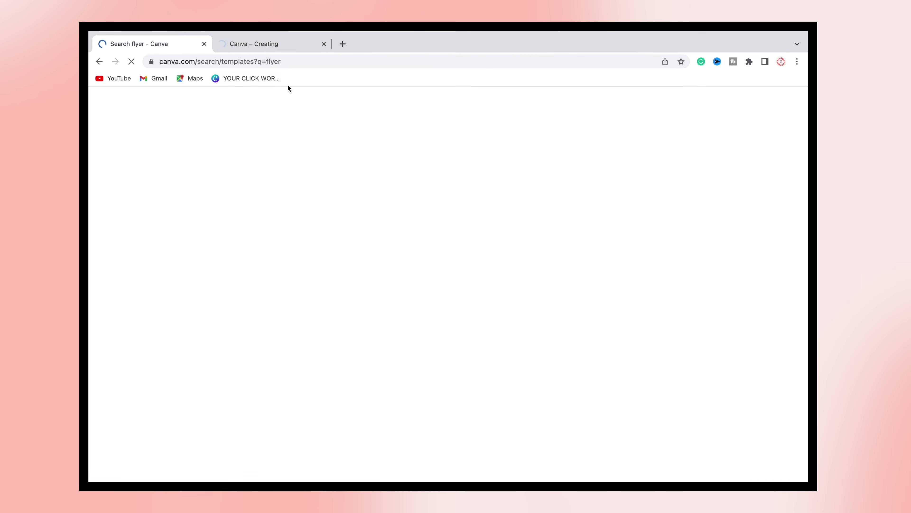
pyautogui.scroll(-1, 407, 315)
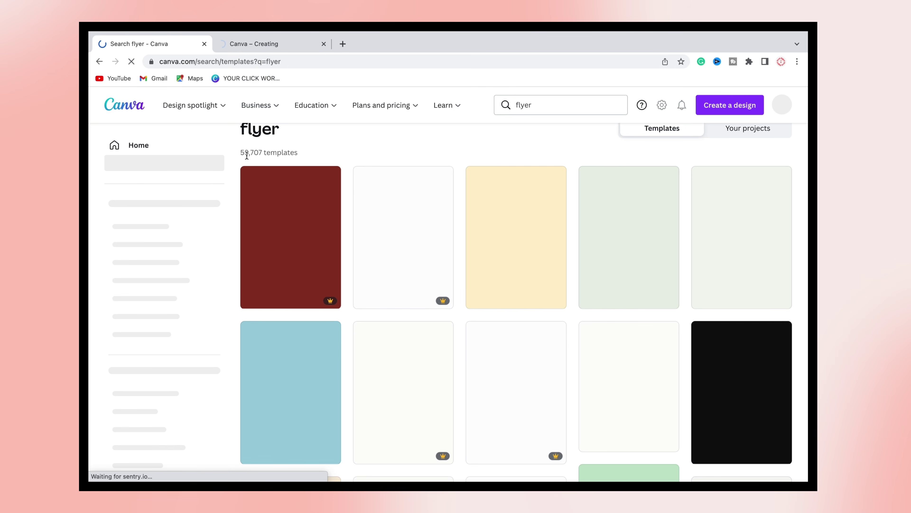
pyautogui.moveTo(240, 153); pyautogui.dragTo(299, 153)
pyautogui.click(296, 173)
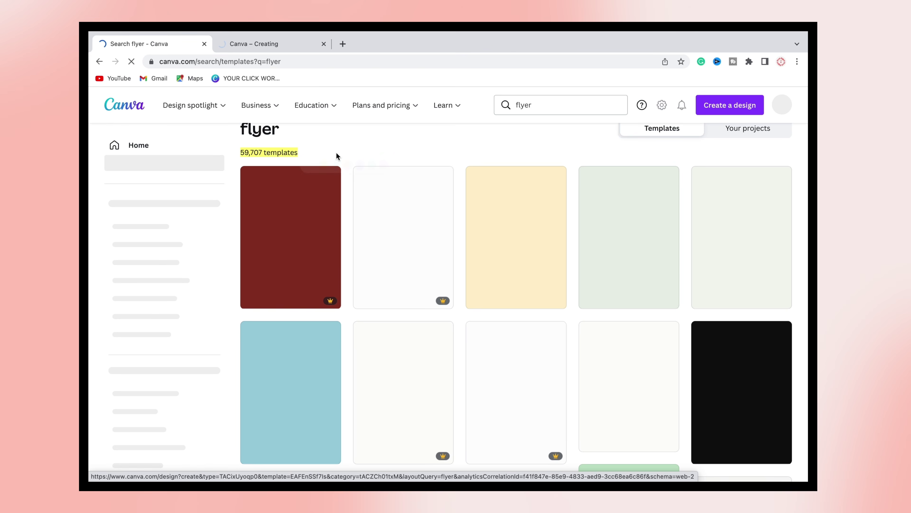
pyautogui.scroll(-5, 376, 289)
pyautogui.scroll(5, 379, 290)
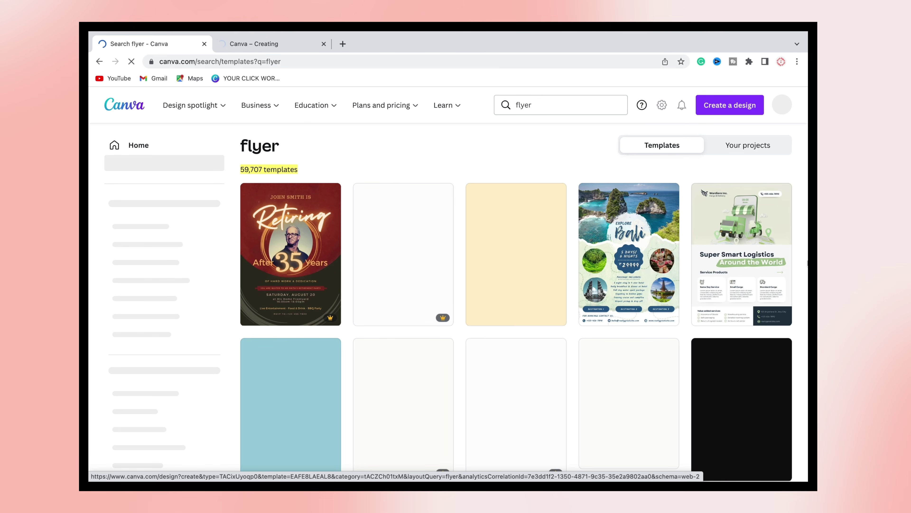
pyautogui.scroll(-1, 523, 281)
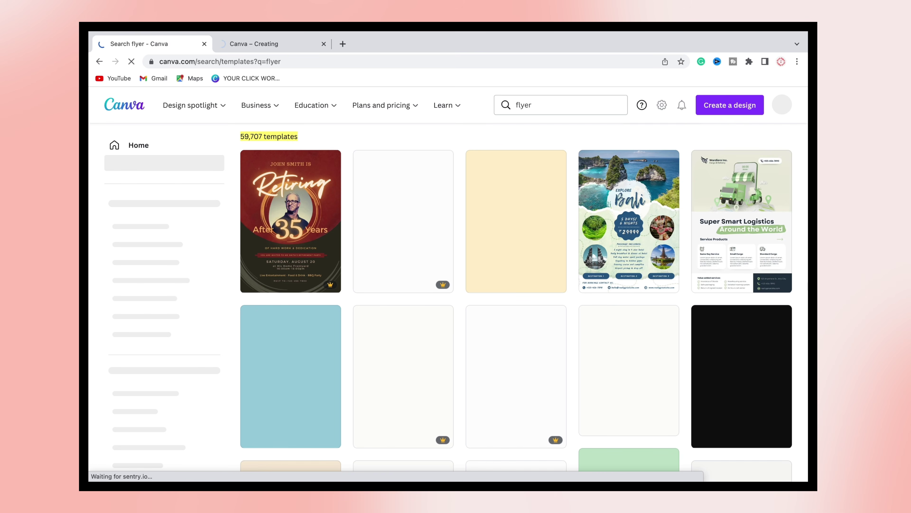
pyautogui.scroll(-12, 764, 398)
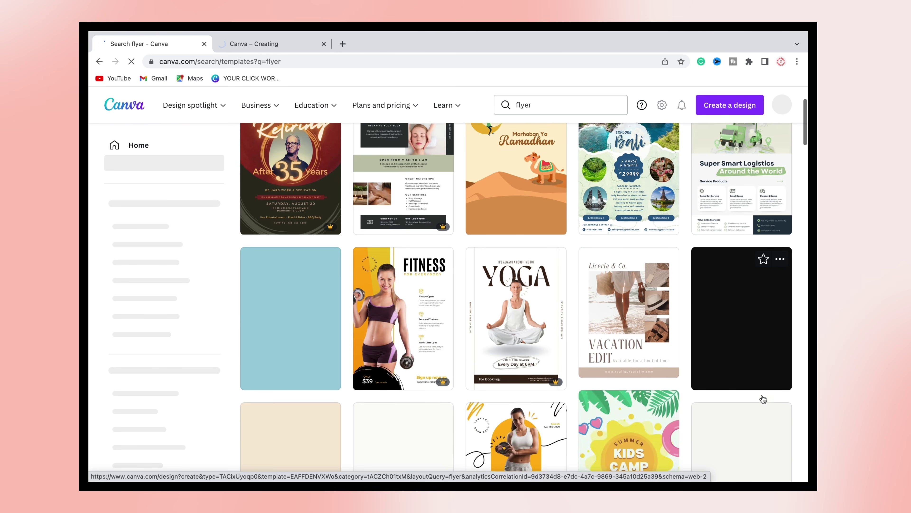
pyautogui.scroll(-5, 763, 398)
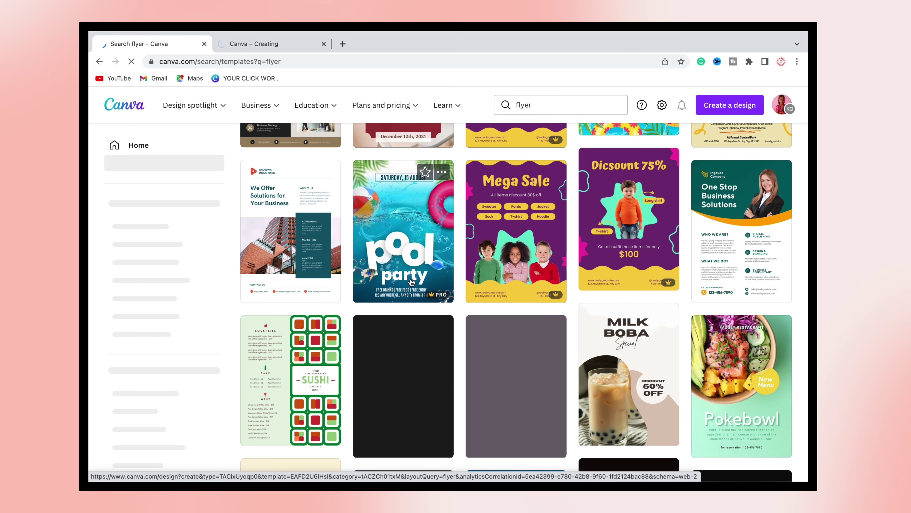
pyautogui.scroll(-4, 447, 378)
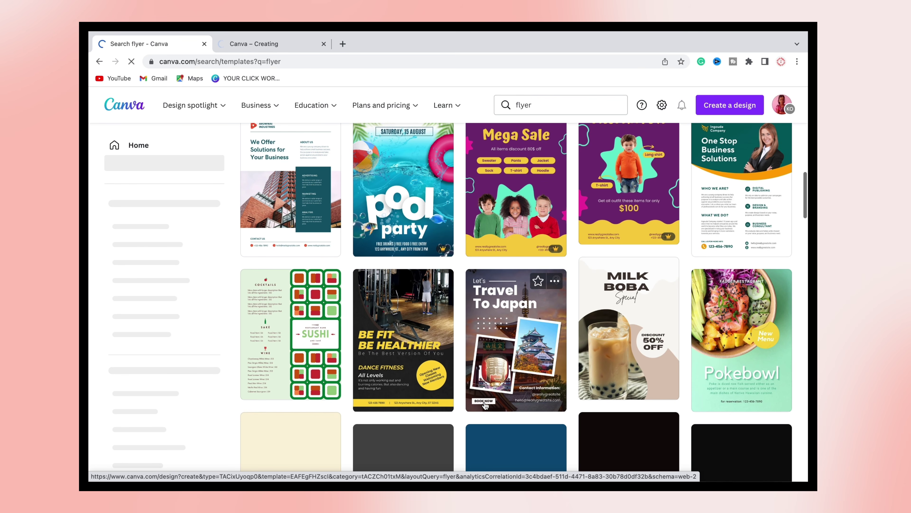
pyautogui.scroll(-18, 485, 407)
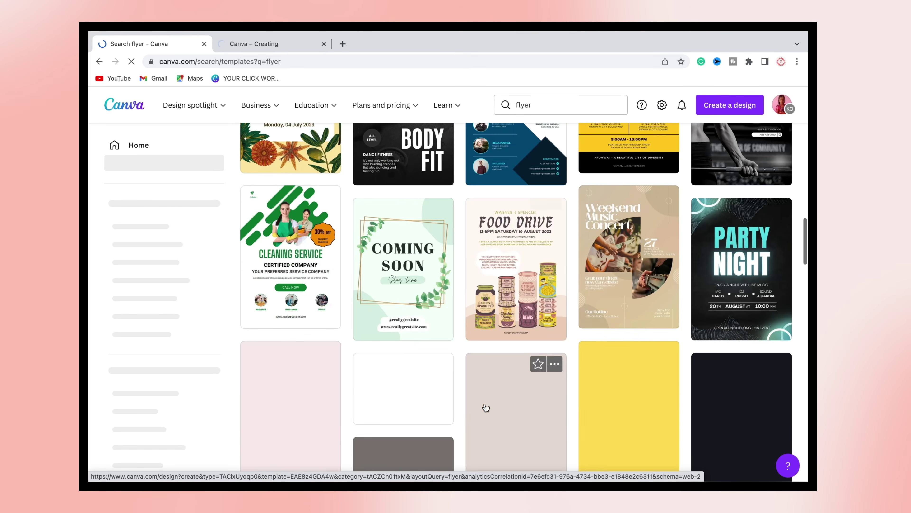
pyautogui.scroll(4, 485, 408)
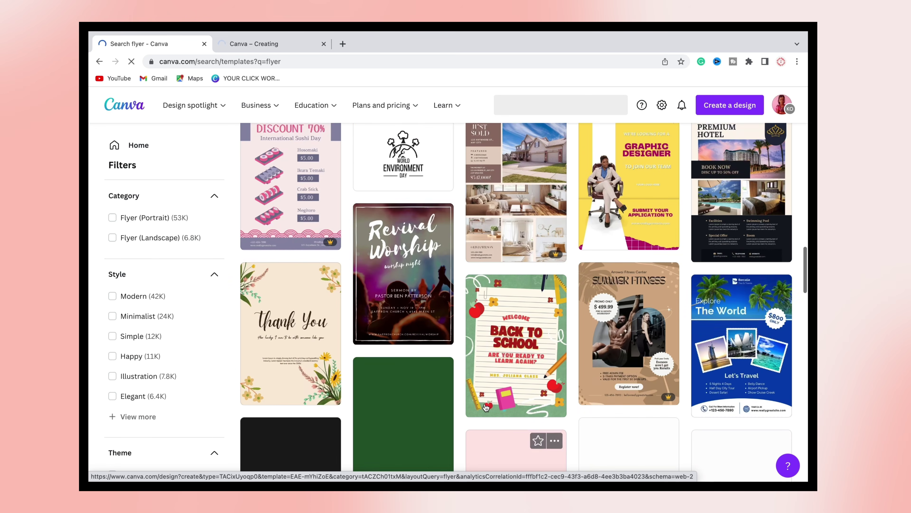
pyautogui.scroll(-4, 485, 407)
pyautogui.scroll(20, 486, 408)
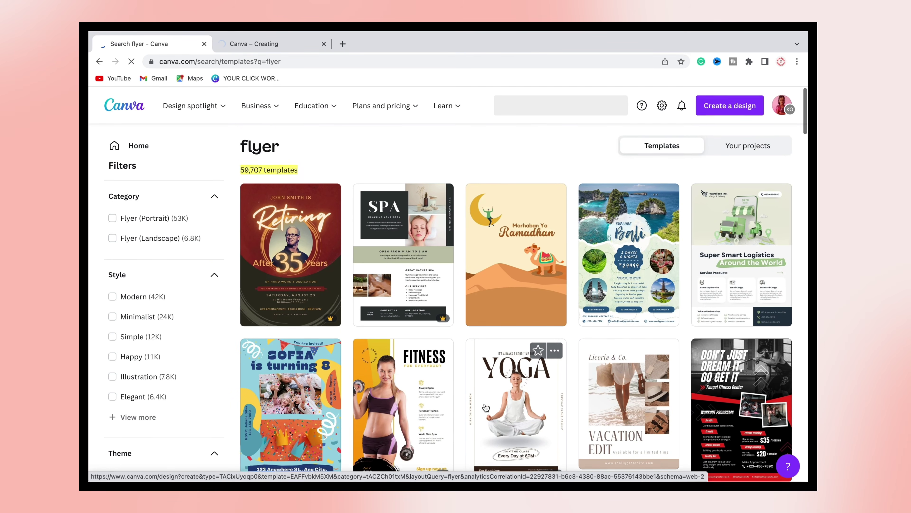
pyautogui.click(254, 43)
pyautogui.click(171, 43)
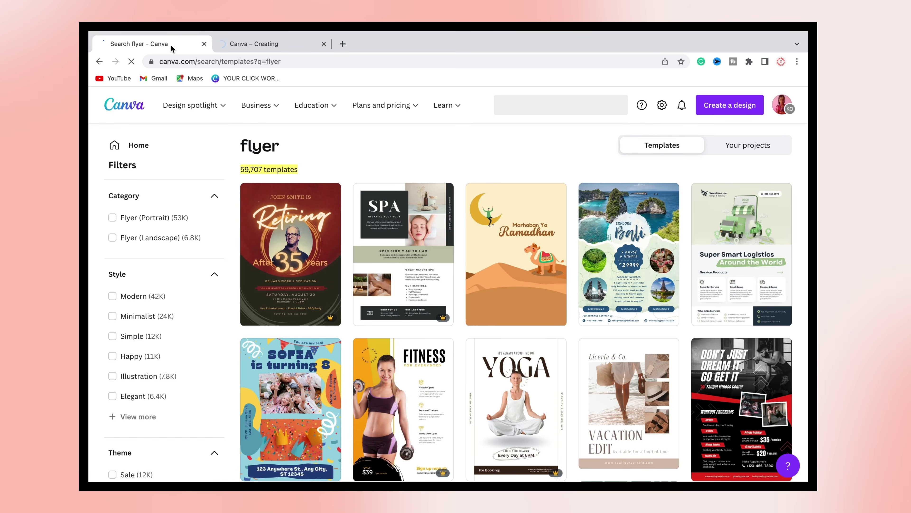
pyautogui.scroll(-10, 443, 451)
pyautogui.scroll(-7, 443, 451)
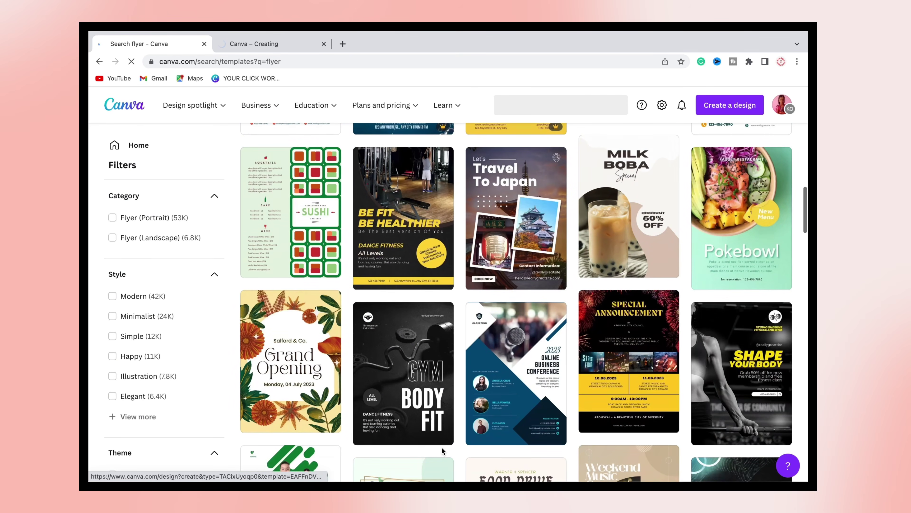
# Step: Go to the blank A4 flyer design and look through the templates offered for it
pyautogui.click(268, 44)
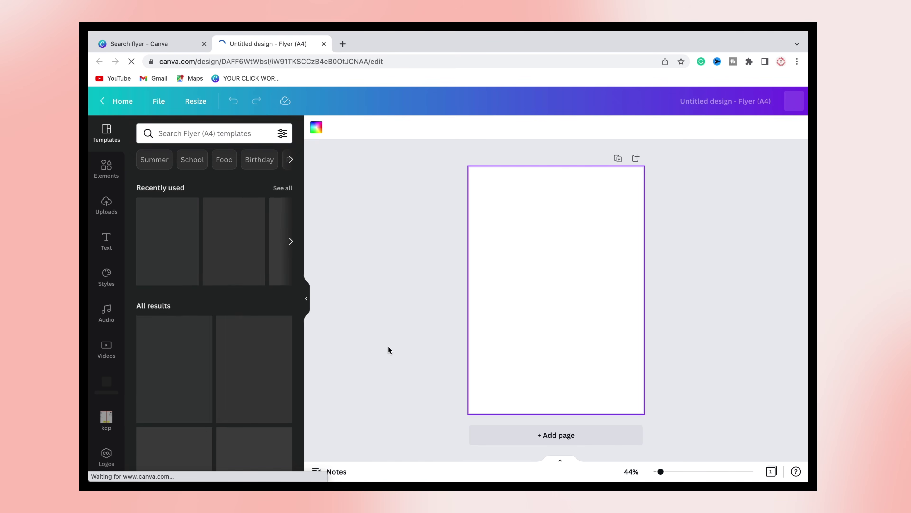
pyautogui.scroll(-10, 265, 352)
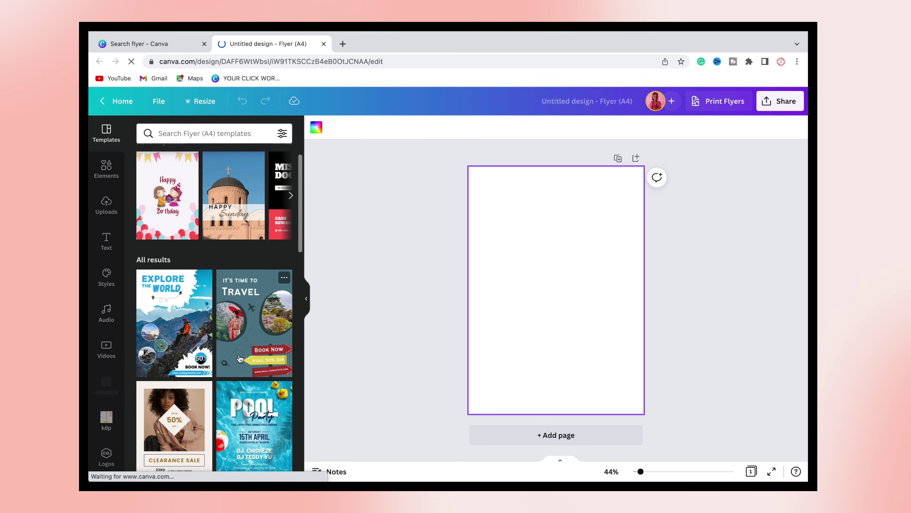
pyautogui.scroll(-10, 238, 355)
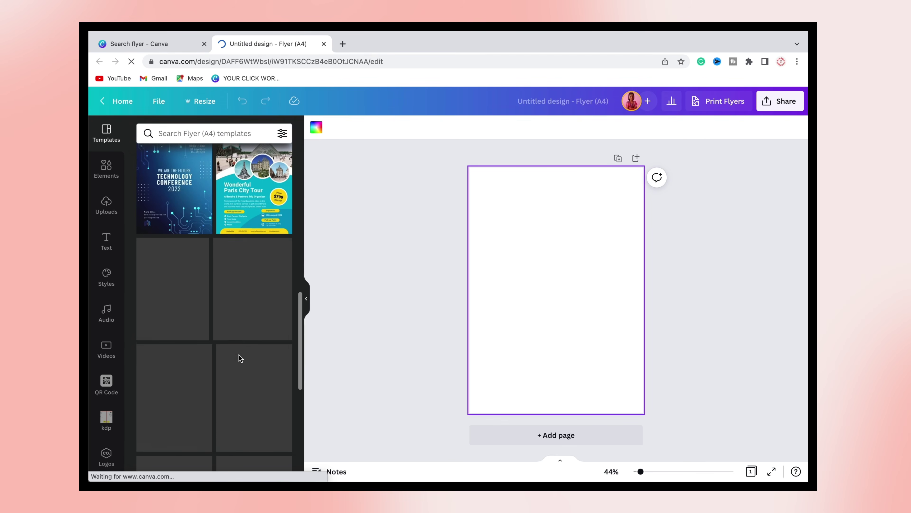
# Step: Search the design elements for "spotlight"
pyautogui.click(122, 166)
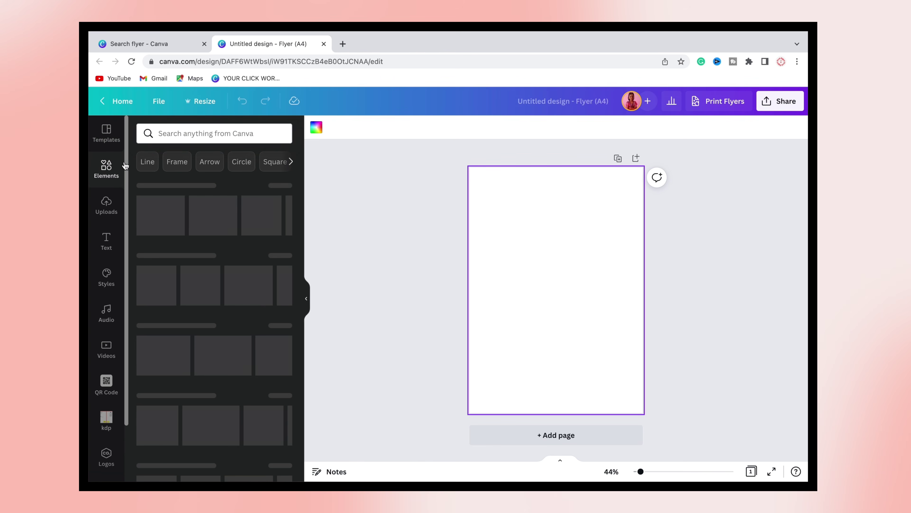
pyautogui.click(218, 133)
pyautogui.write('spo')
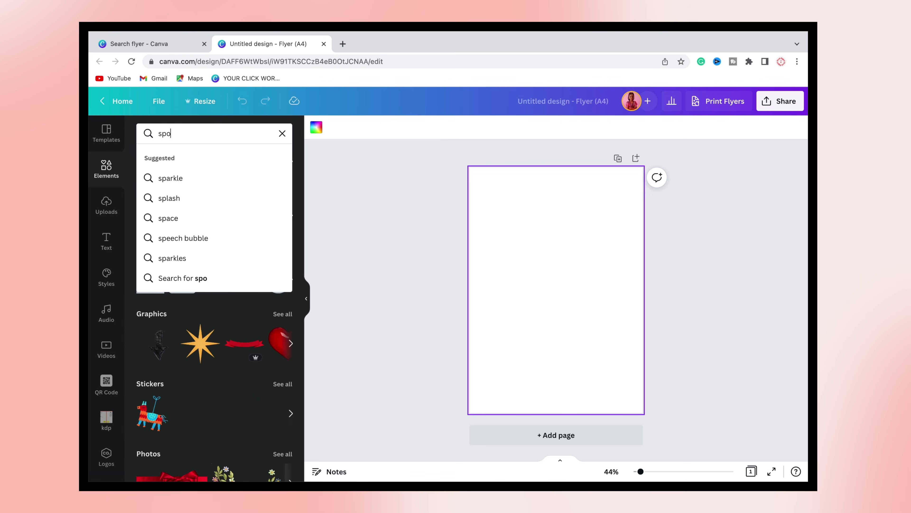
pyautogui.write('tlight')
pyautogui.press('Return')
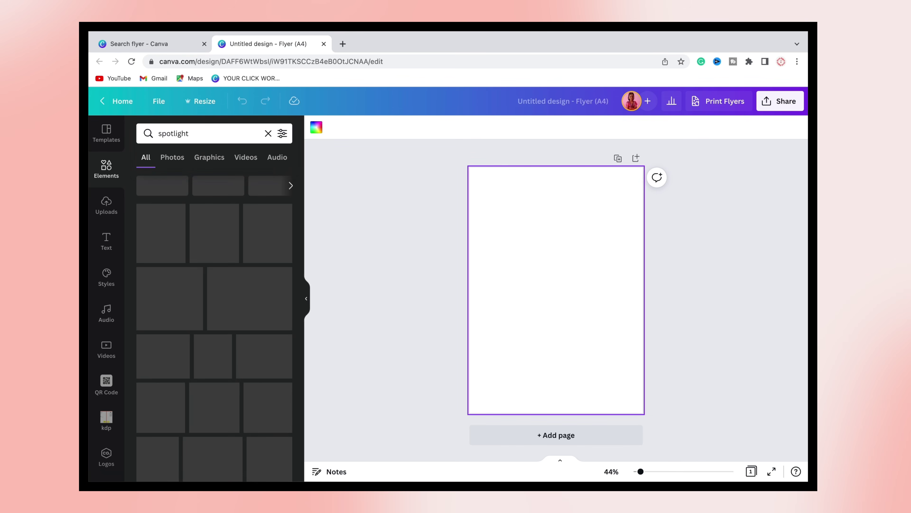
# Step: Try the yellow stage-lights graphic across the full width of the page's upper part and delete it
pyautogui.moveTo(214, 224); pyautogui.dragTo(557, 205)
pyautogui.moveTo(609, 250); pyautogui.dragTo(639, 271)
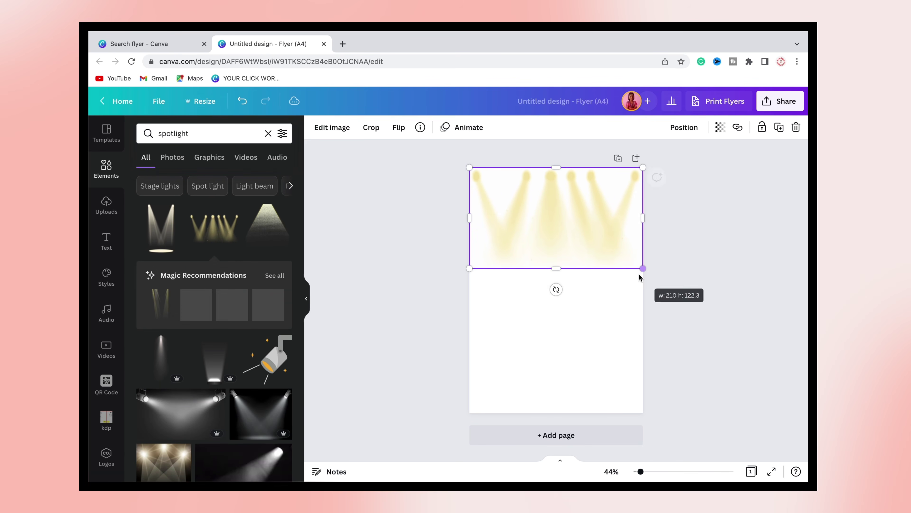
pyautogui.press('Delete')
# Step: Restrict the spotlight results to photos and look through them for a stage background
pyautogui.scroll(-4, 171, 403)
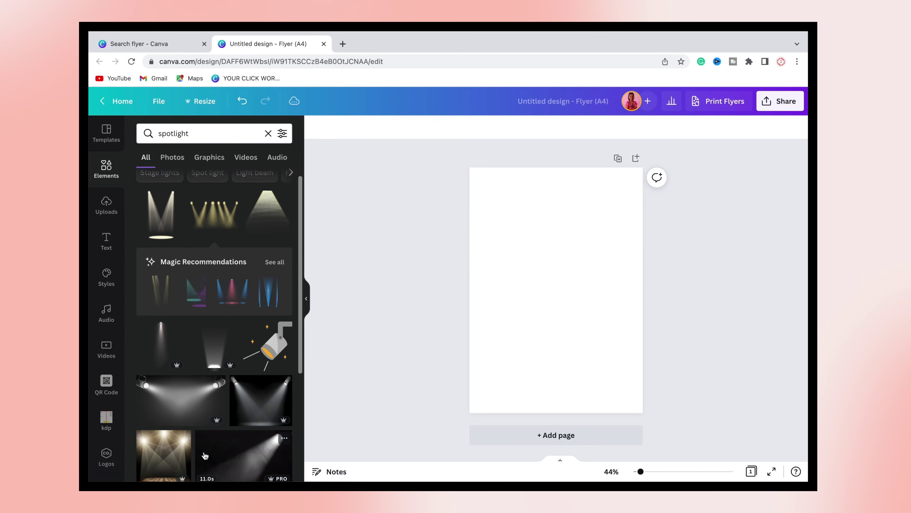
pyautogui.click(173, 157)
pyautogui.scroll(-5, 206, 326)
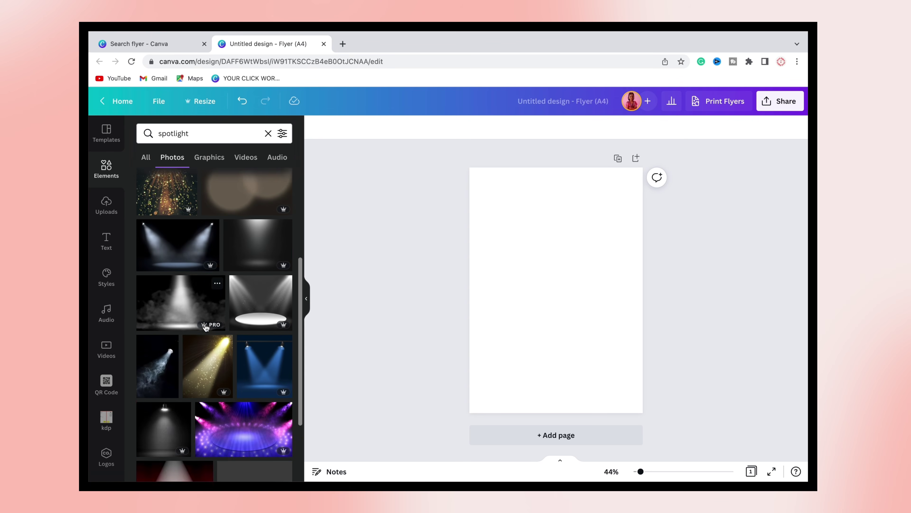
pyautogui.scroll(-8, 205, 327)
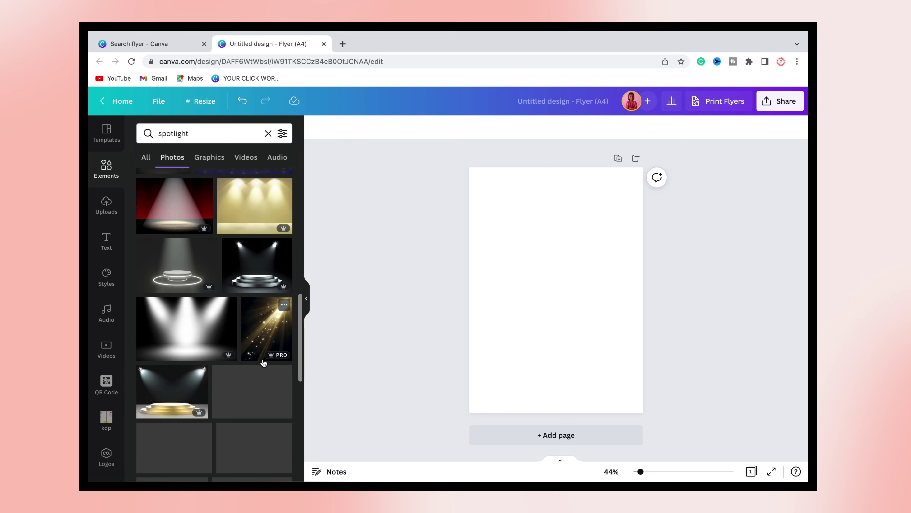
pyautogui.scroll(-3, 263, 363)
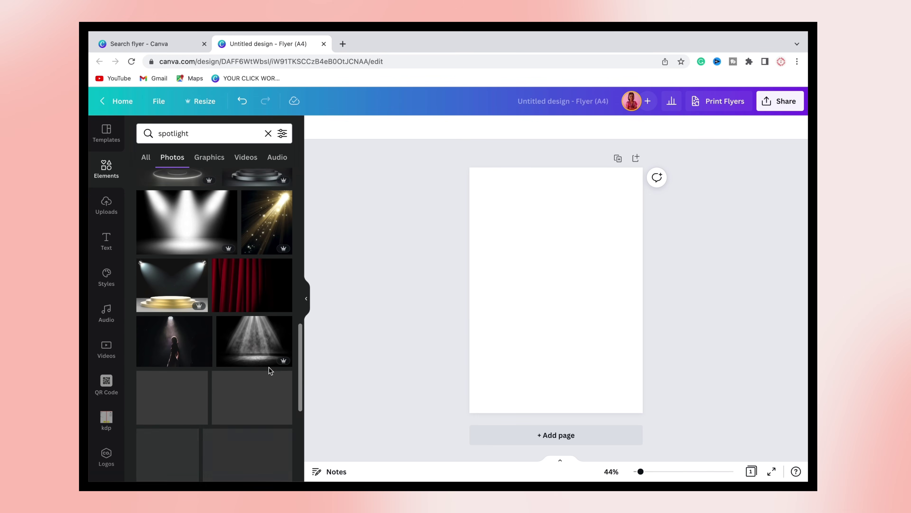
pyautogui.scroll(-3, 271, 371)
pyautogui.scroll(3, 270, 370)
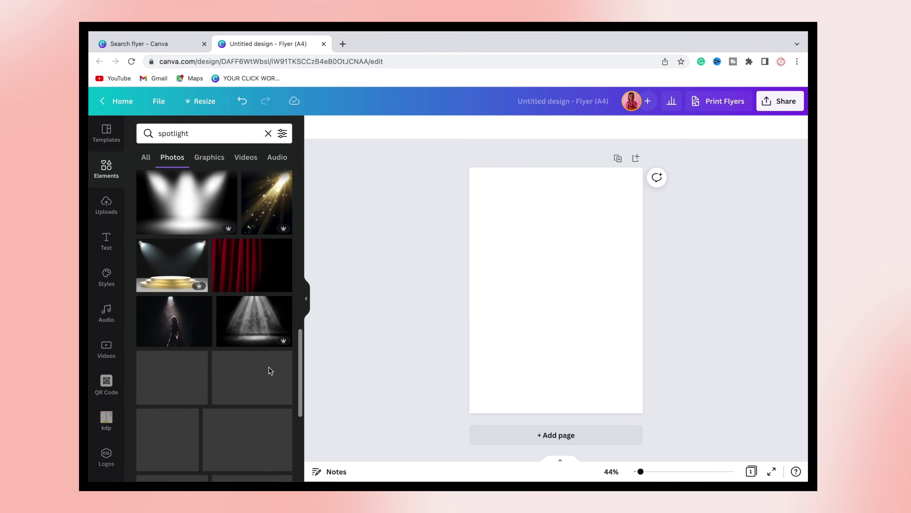
# Step: Try the grey light-rays photo in the upper part of the page and delete it
pyautogui.click(255, 340)
pyautogui.moveTo(578, 311); pyautogui.dragTo(553, 254)
pyautogui.press('Delete')
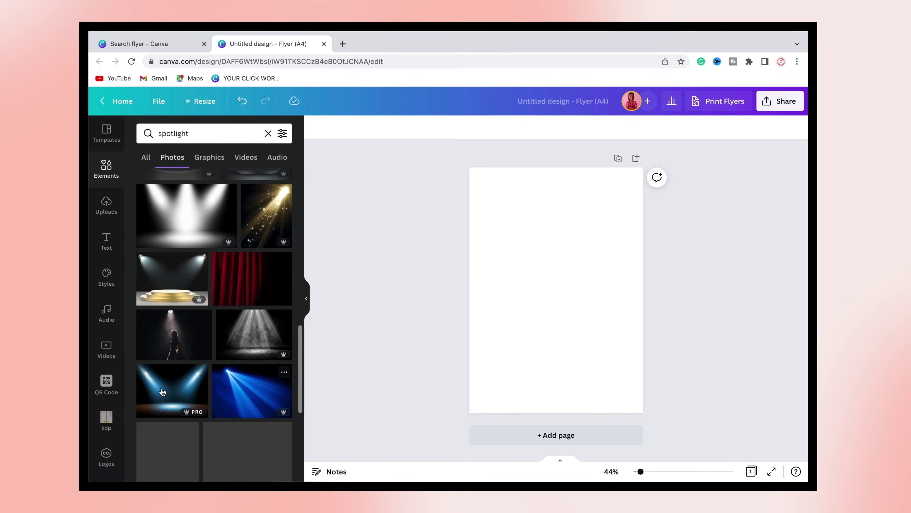
# Step: Add the blue twin-spotlight stage photo at the page's upper edge and enlarge it to the full 210 mm width
pyautogui.click(162, 391)
pyautogui.moveTo(588, 320); pyautogui.dragTo(570, 249)
pyautogui.moveTo(615, 276); pyautogui.dragTo(643, 298)
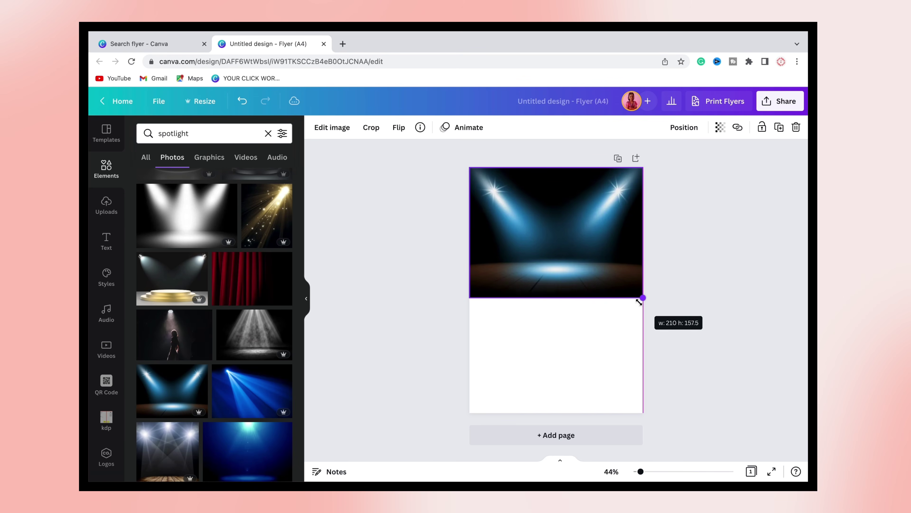
pyautogui.click(598, 382)
# Step: Search the photos for "people"
pyautogui.click(200, 139)
pyautogui.write('people')
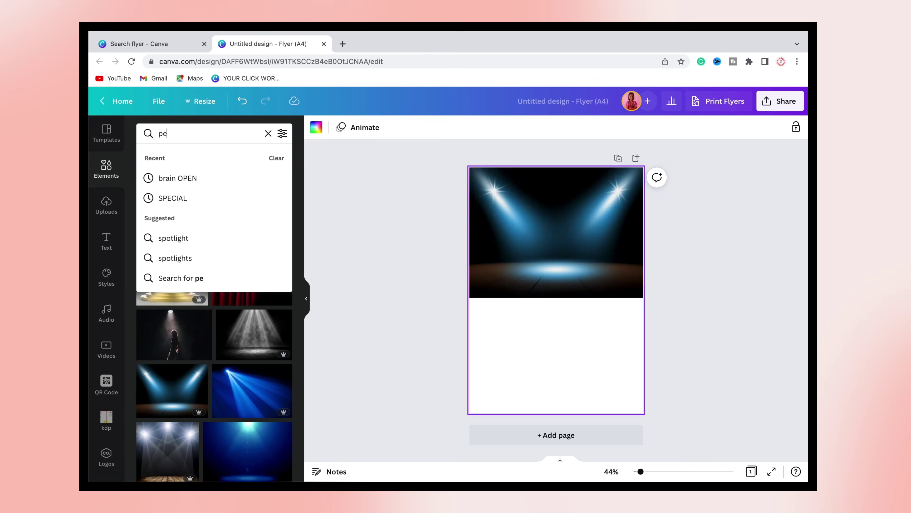
pyautogui.press('Return')
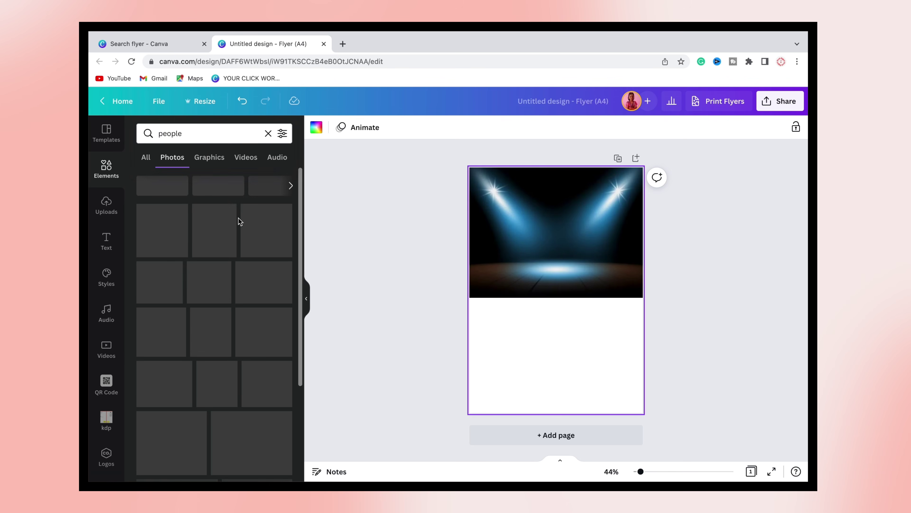
# Step: Stretch the lower edge of the spotlight photo downward so it covers more of the page
pyautogui.click(481, 272)
pyautogui.moveTo(556, 298); pyautogui.dragTo(556, 319)
pyautogui.click(433, 338)
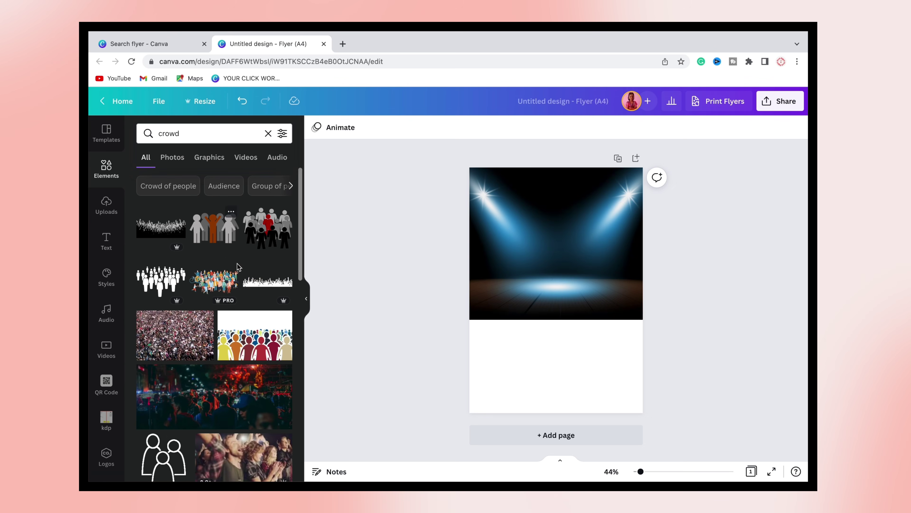
# Step: Try the cheering crowd silhouette from the "crowd" results, enlarged along the page's lower edge, and delete it
pyautogui.scroll(-1, 215, 273)
pyautogui.scroll(1, 180, 244)
pyautogui.click(161, 227)
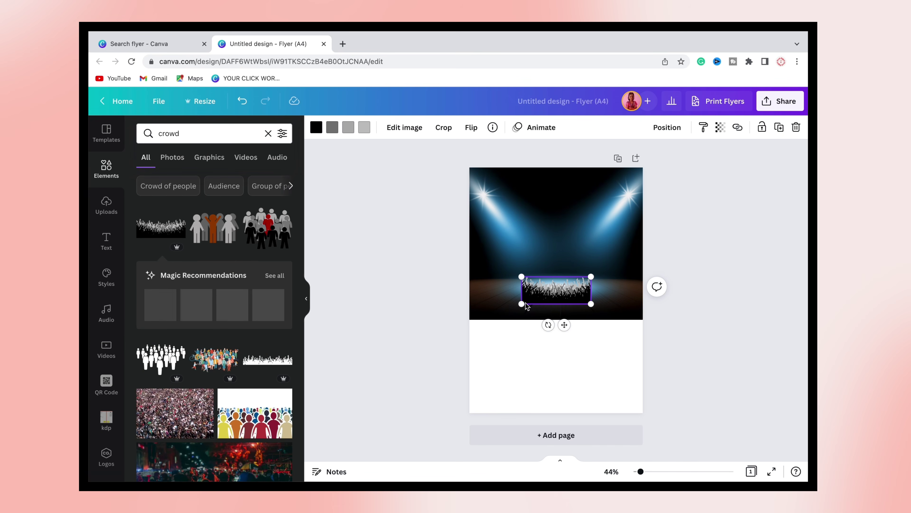
pyautogui.moveTo(522, 304); pyautogui.dragTo(461, 384)
pyautogui.moveTo(488, 313); pyautogui.dragTo(508, 389)
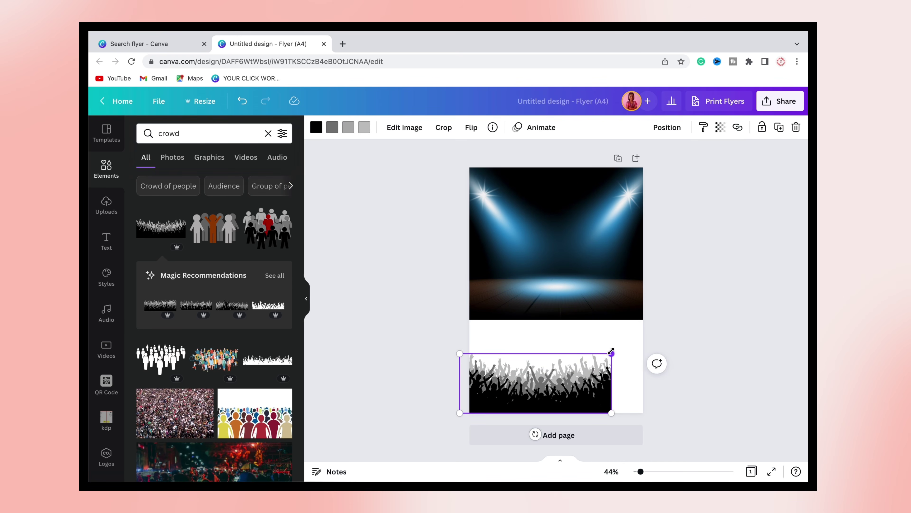
pyautogui.press('Delete')
# Step: Add the concert crowd photo with blue stage smoke along the page's lower edge and enlarge it to the full page width
pyautogui.scroll(-6, 251, 344)
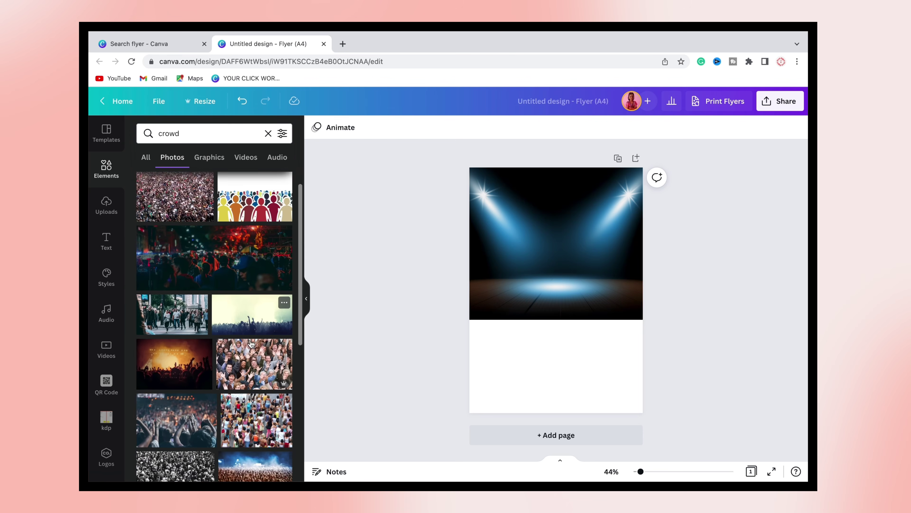
pyautogui.scroll(-5, 251, 344)
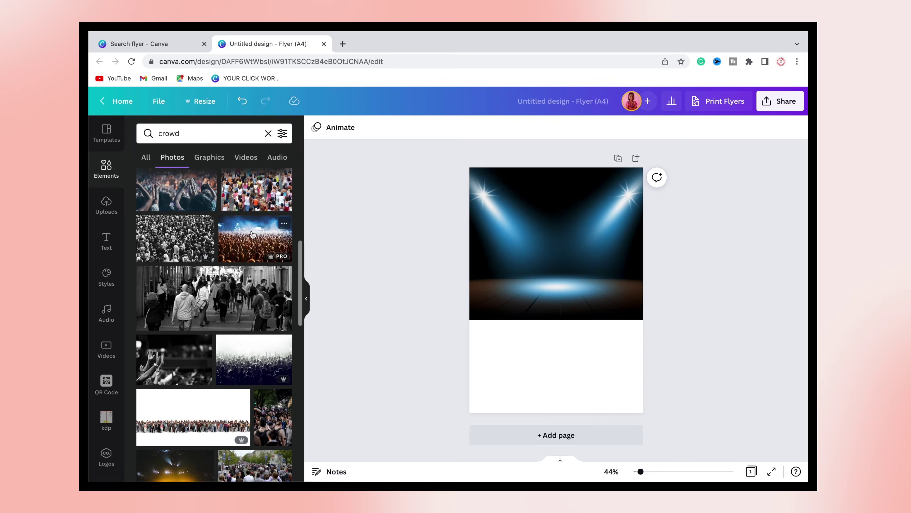
pyautogui.click(253, 235)
pyautogui.moveTo(548, 290); pyautogui.dragTo(539, 369)
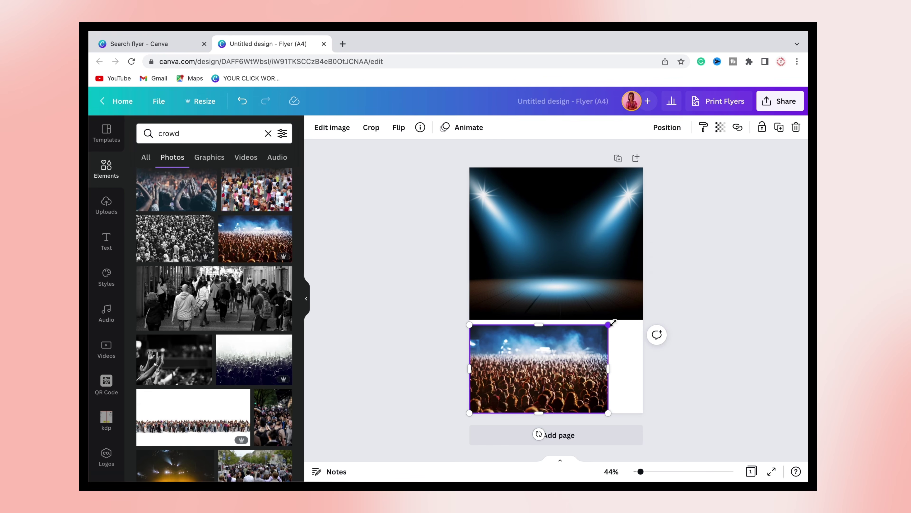
pyautogui.moveTo(614, 322); pyautogui.dragTo(644, 308)
pyautogui.click(727, 346)
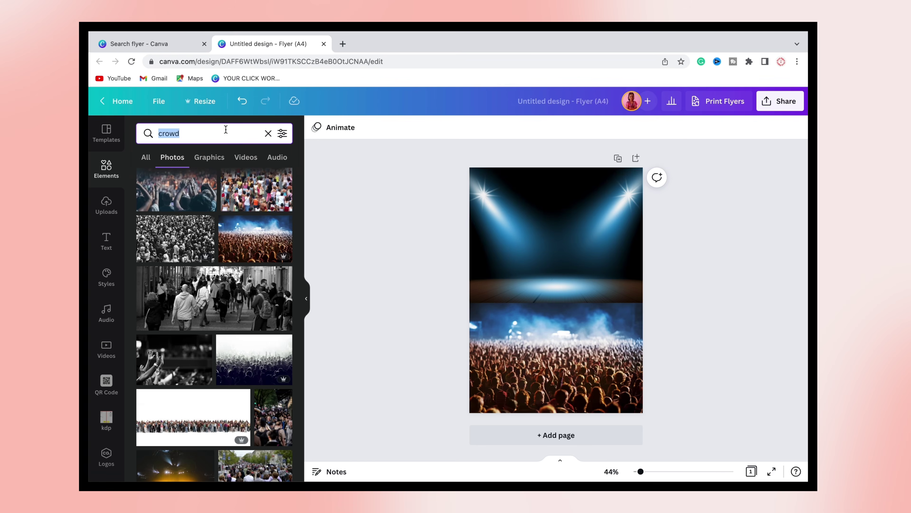
# Step: Search the graphics for "gradient"
pyautogui.write('gra')
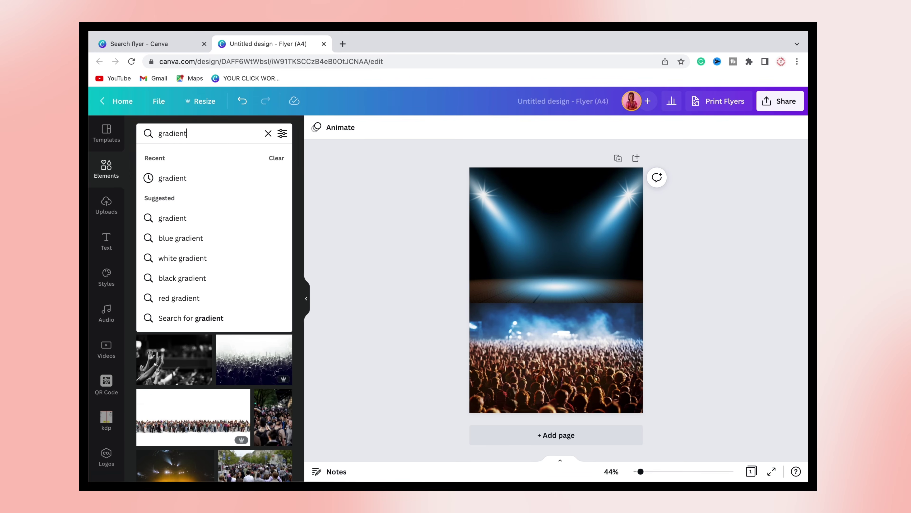
pyautogui.write('dient')
pyautogui.press('Return')
pyautogui.click(209, 156)
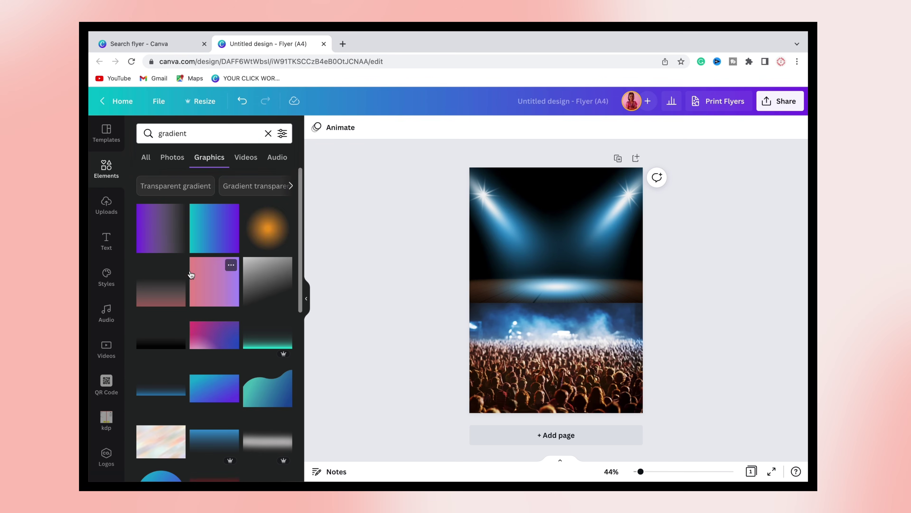
# Step: Add the blurred light grey gradient over the seam between the stage and crowd photos and enlarge it past the page width
pyautogui.scroll(-3, 191, 275)
pyautogui.click(259, 340)
pyautogui.moveTo(541, 292); pyautogui.dragTo(518, 305)
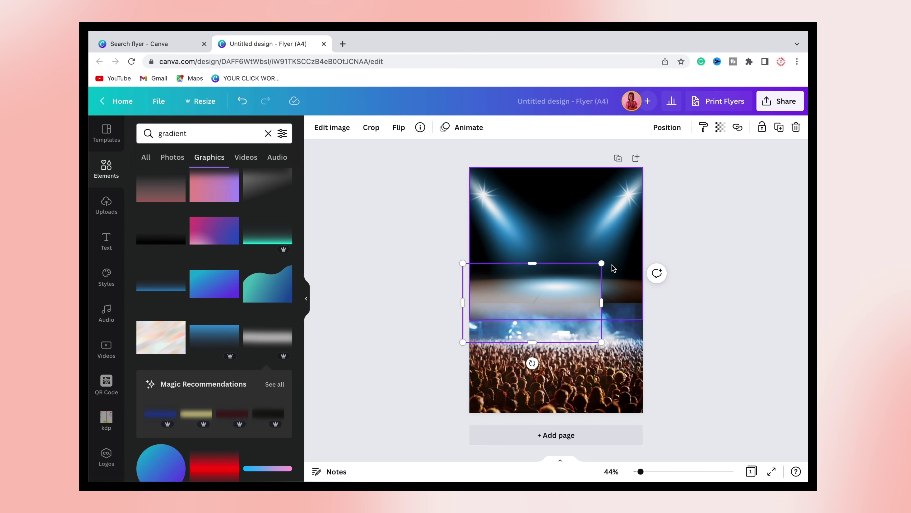
pyautogui.moveTo(602, 263); pyautogui.dragTo(661, 230)
pyautogui.click(705, 359)
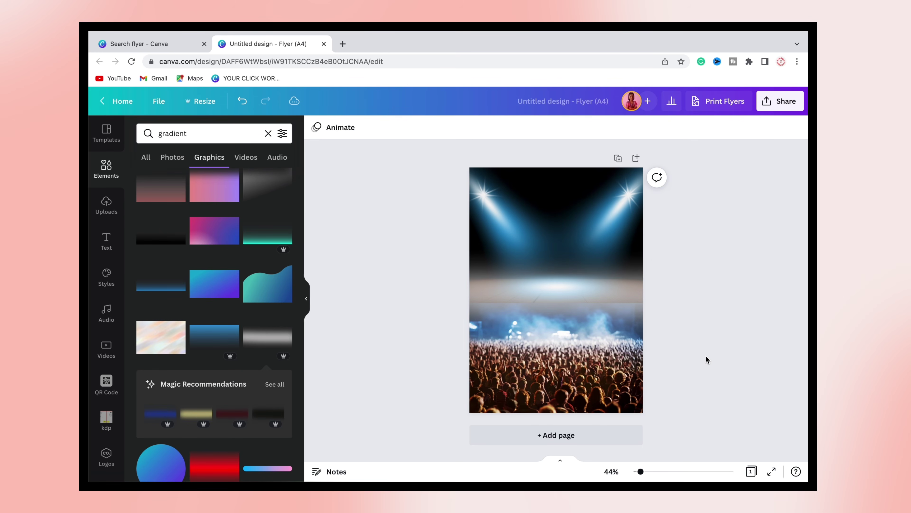
# Step: Add the recommended black gradient, flatten it and stretch it across the page over the seam between the two photos
pyautogui.click(246, 418)
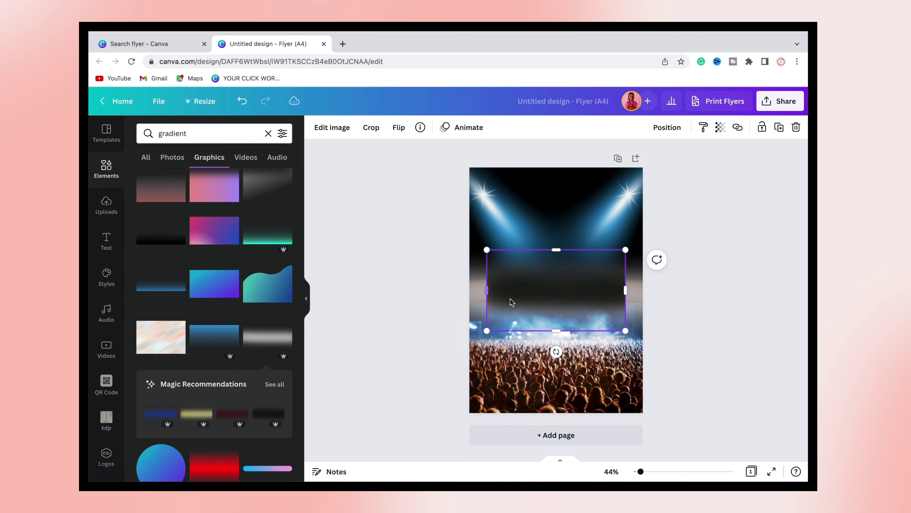
pyautogui.moveTo(629, 251); pyautogui.dragTo(603, 284)
pyautogui.moveTo(564, 309); pyautogui.dragTo(577, 308)
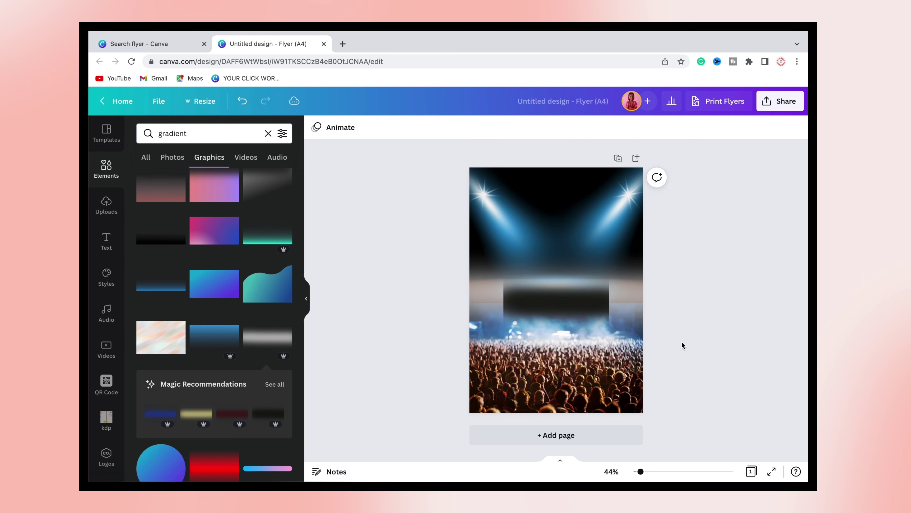
pyautogui.moveTo(503, 302); pyautogui.dragTo(470, 303)
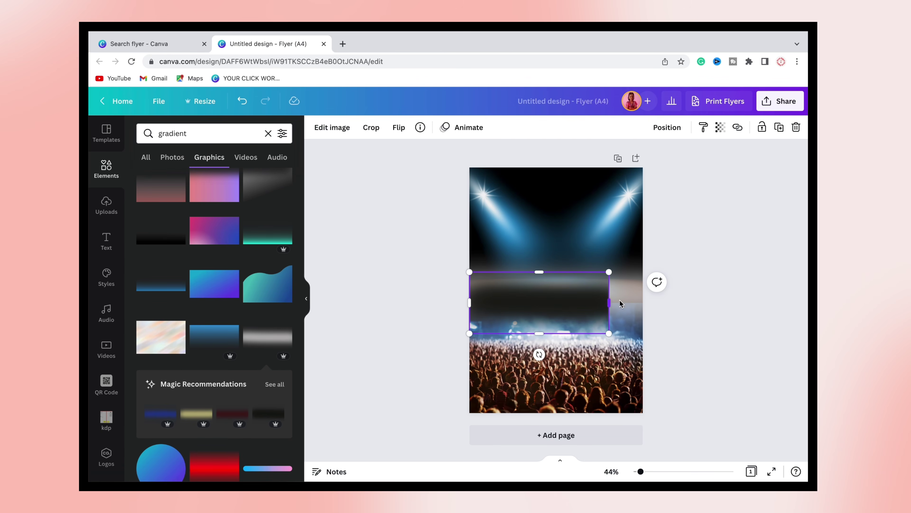
pyautogui.moveTo(610, 303)
pyautogui.mouseDown()
pyautogui.moveTo(648, 303)
pyautogui.moveTo(612, 311)
pyautogui.mouseUp()
pyautogui.click(712, 359)
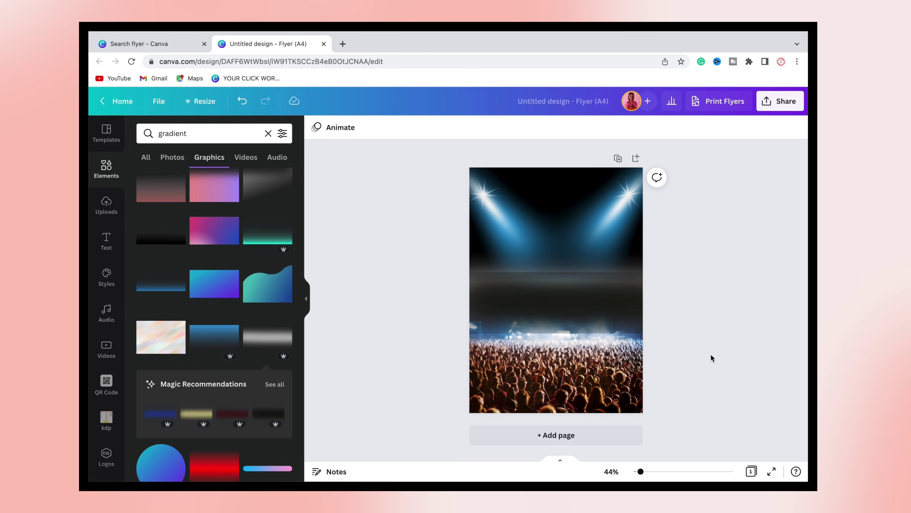
# Step: Remove the light grey gradient from beneath the black one, keeping the black gradient over the seam
pyautogui.press('super+x')
pyautogui.click(603, 300)
pyautogui.press('Delete')
pyautogui.press('super+v')
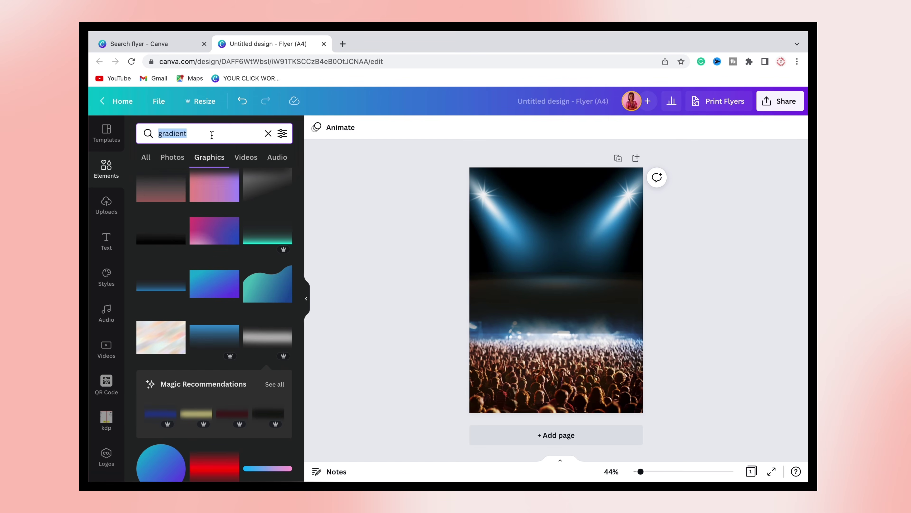
# Step: Search the photos for "singer"
pyautogui.write('s')
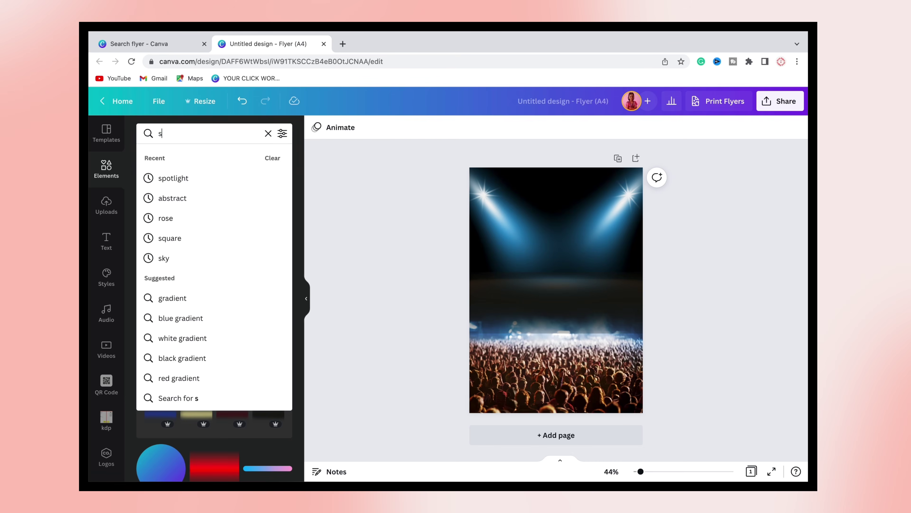
pyautogui.write('inger')
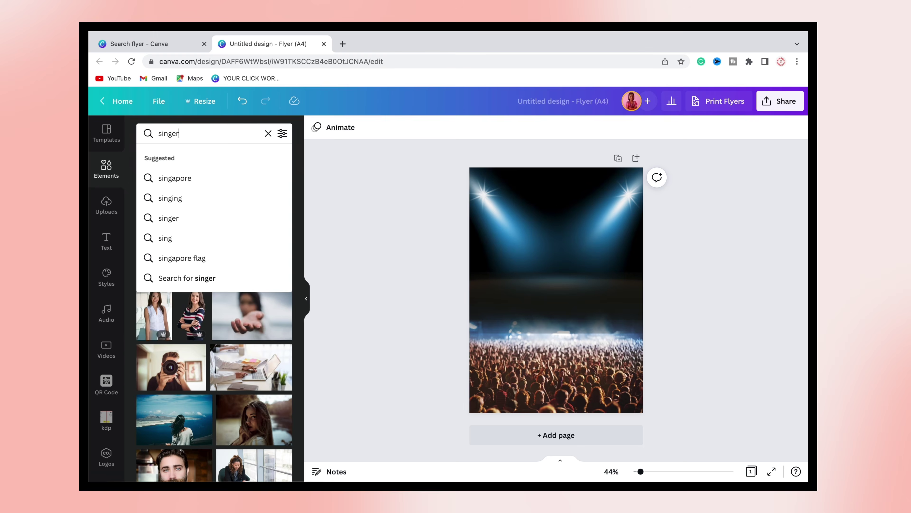
pyautogui.press('Return')
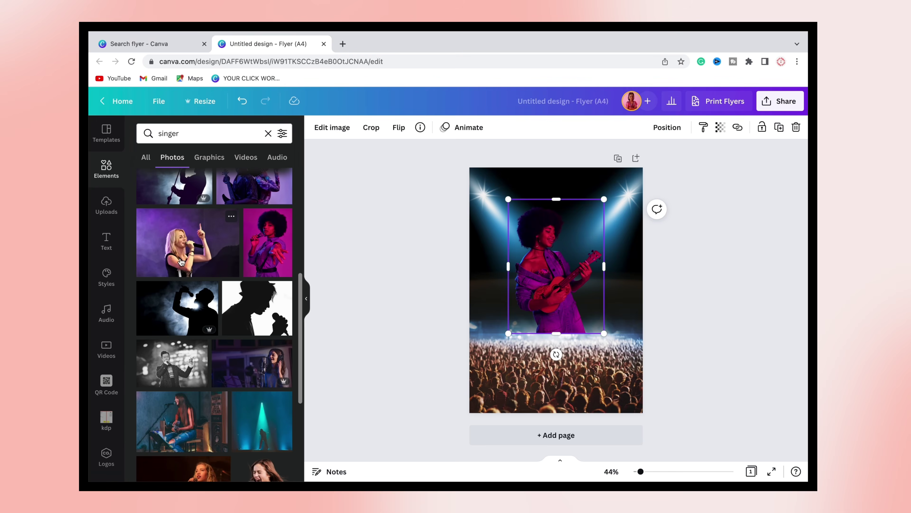
# Step: Replace the ukulele player cut-out with the photo of the blonde singer pointing upward, placed above the crowd
pyautogui.click(212, 248)
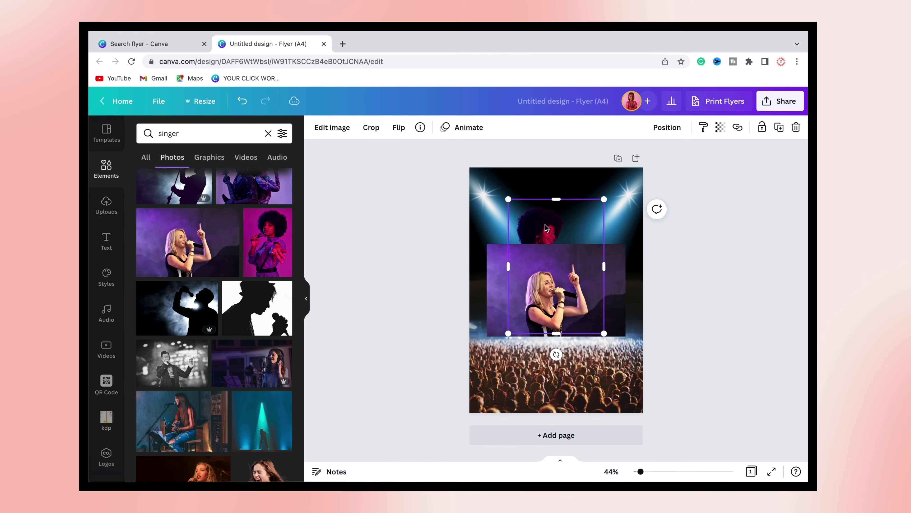
pyautogui.press('Delete')
pyautogui.click(560, 297)
pyautogui.press('Delete')
pyautogui.click(206, 257)
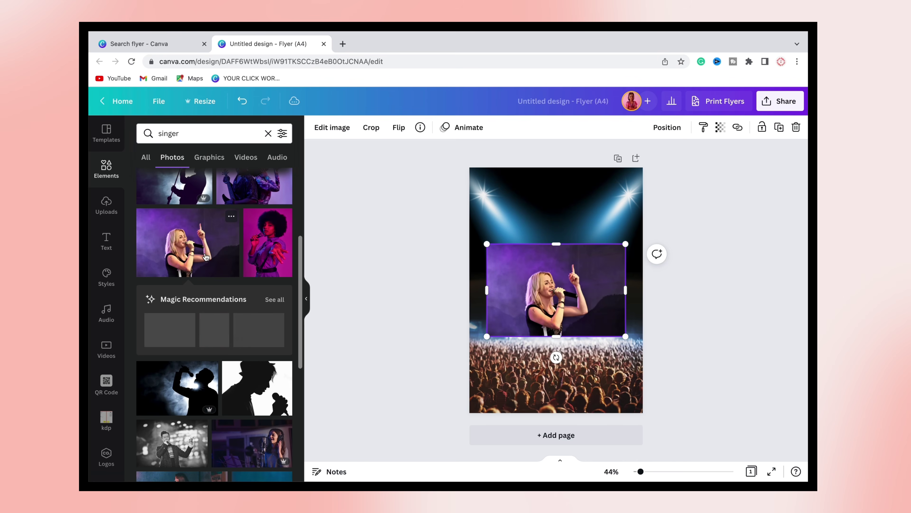
pyautogui.moveTo(556, 291); pyautogui.dragTo(556, 273)
# Step: Enlarge the singer photo to the full page width and remove its background
pyautogui.click(331, 127)
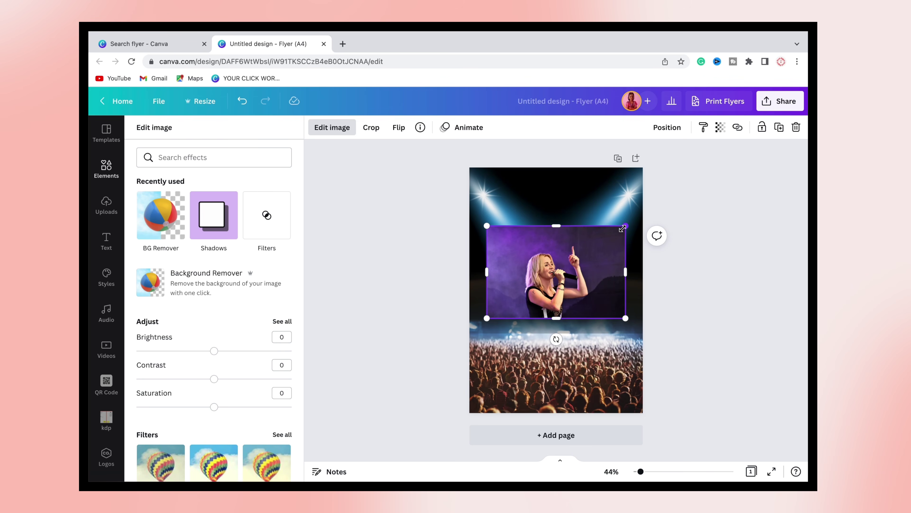
pyautogui.moveTo(623, 229); pyautogui.dragTo(639, 217)
pyautogui.moveTo(484, 215); pyautogui.dragTo(470, 203)
pyautogui.click(159, 220)
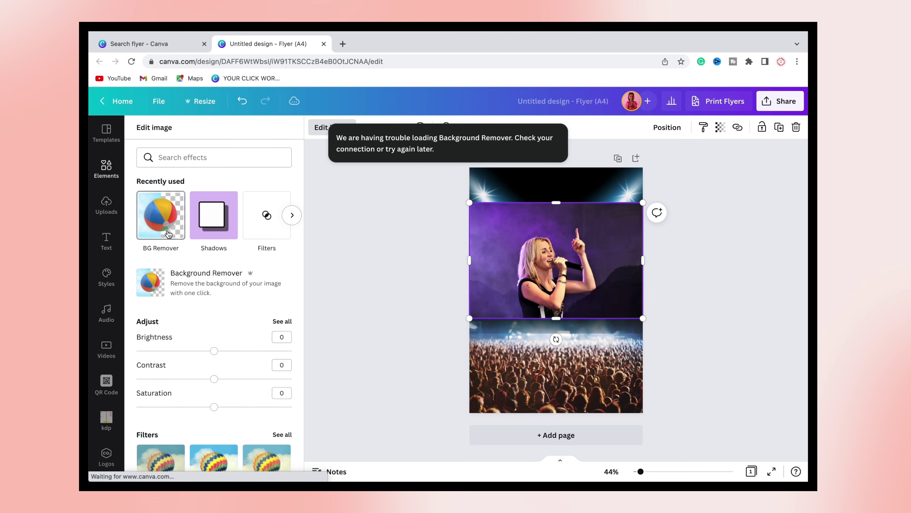
pyautogui.moveTo(390, 35)
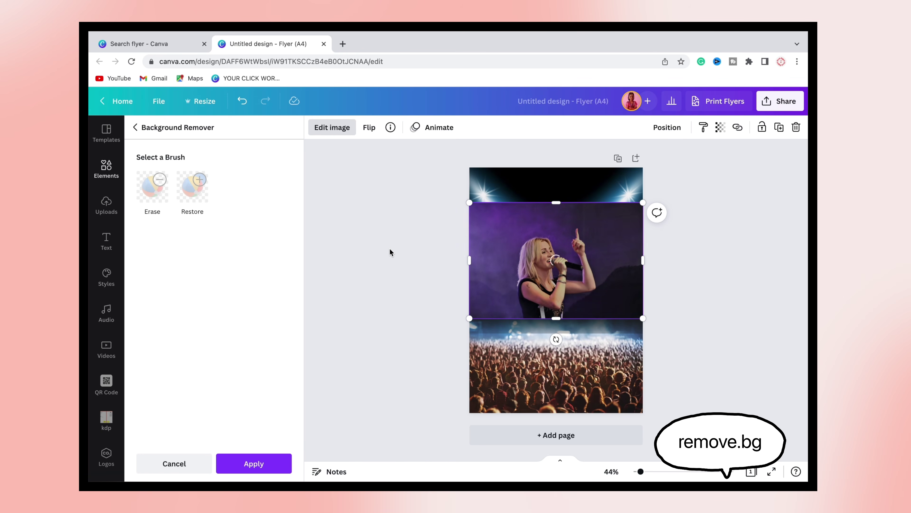
pyautogui.click(260, 468)
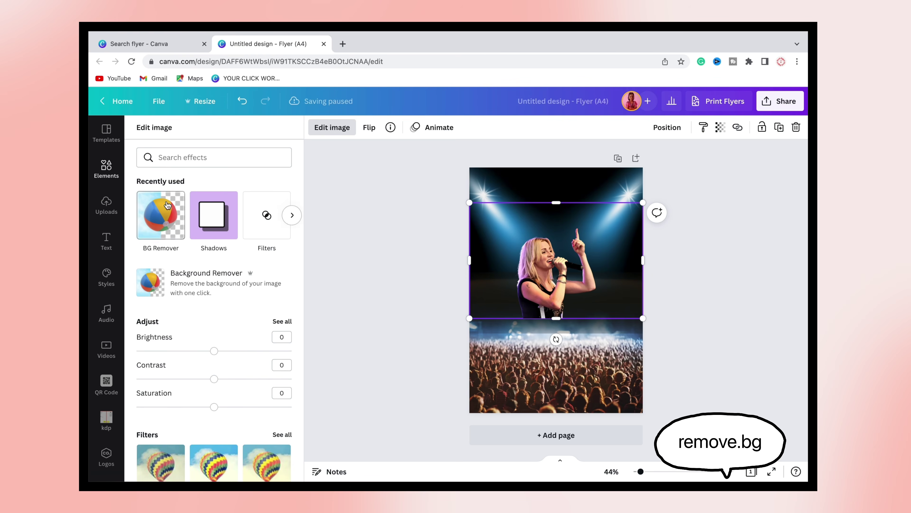
# Step: Enlarge the singer cut-out beyond the page width and position the singer between the two spotlights, just above the crowd
pyautogui.click(415, 266)
pyautogui.moveTo(588, 283); pyautogui.dragTo(591, 273)
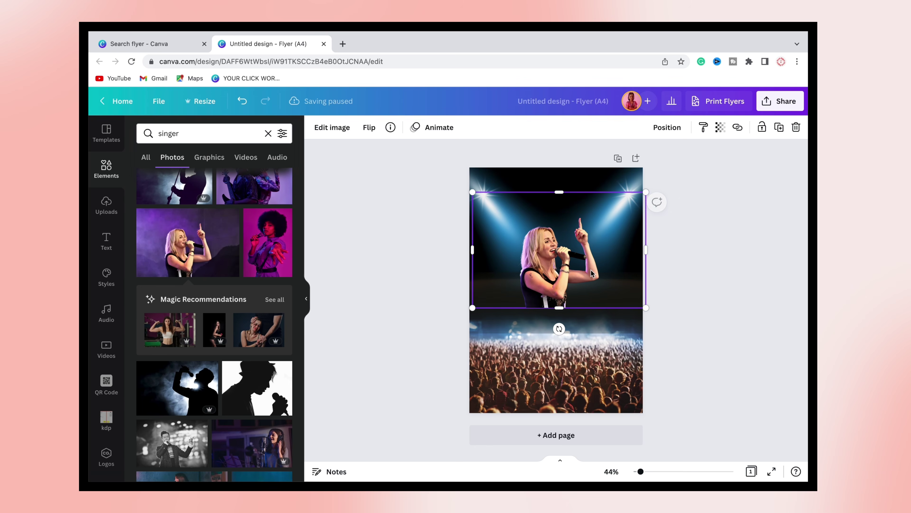
pyautogui.moveTo(646, 192); pyautogui.dragTo(678, 173)
pyautogui.moveTo(473, 307); pyautogui.dragTo(443, 328)
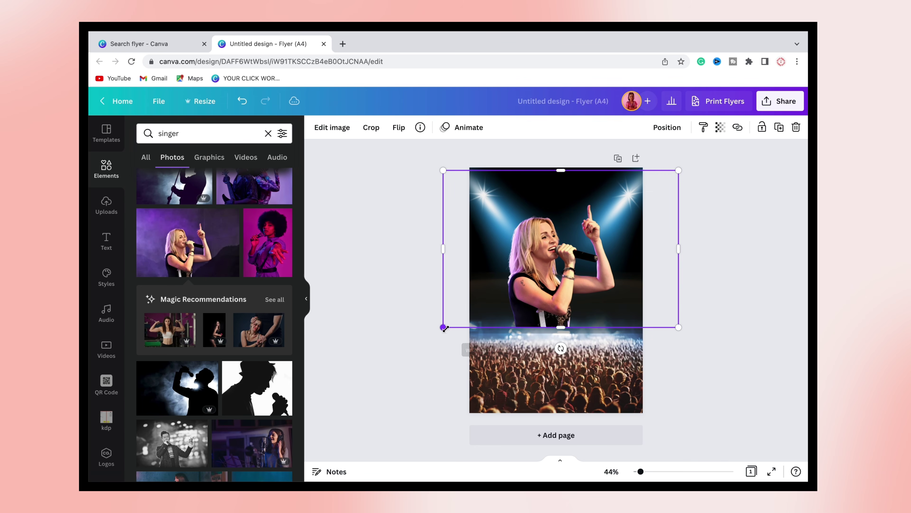
pyautogui.moveTo(538, 294); pyautogui.dragTo(550, 278)
pyautogui.click(679, 359)
pyautogui.click(594, 288)
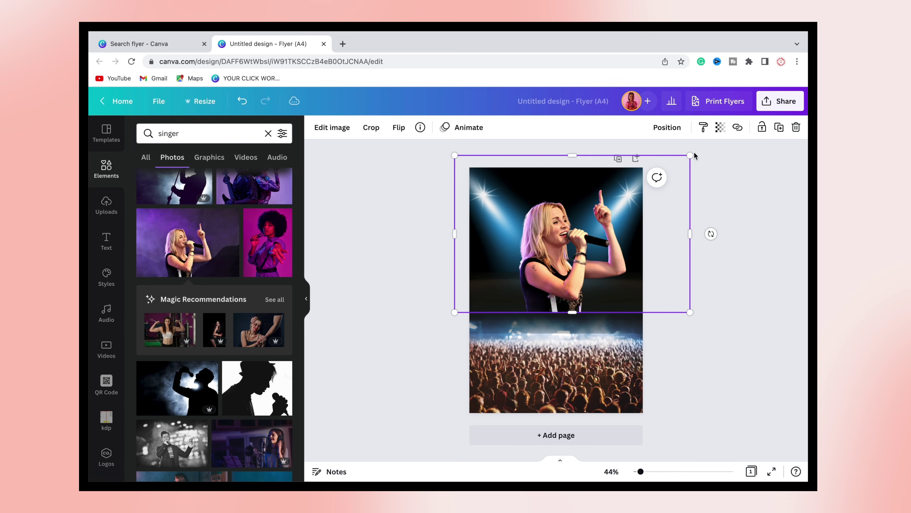
pyautogui.moveTo(691, 155); pyautogui.dragTo(669, 174)
pyautogui.moveTo(596, 259); pyautogui.dragTo(607, 255)
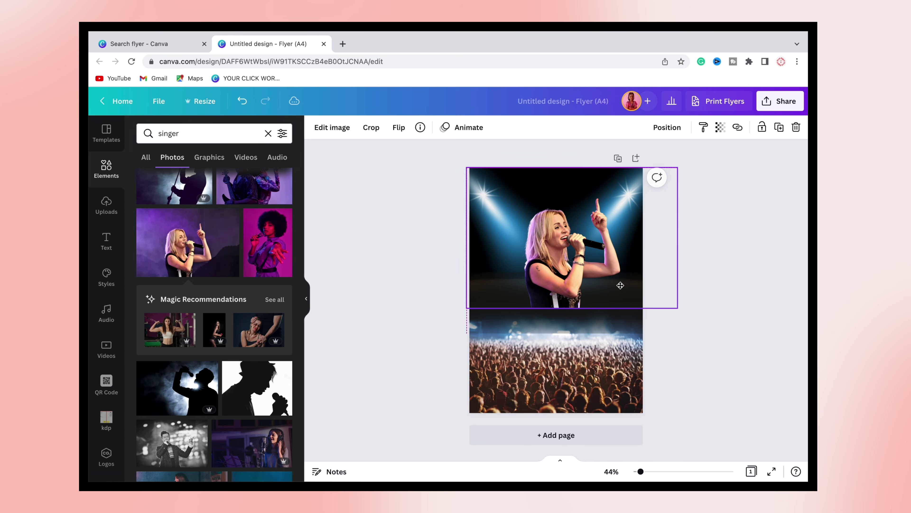
pyautogui.moveTo(621, 285); pyautogui.dragTo(619, 284)
# Step: Bring the black gradient in front of the singer, fit it to the page width and move it slightly down over the waist
pyautogui.click(661, 127)
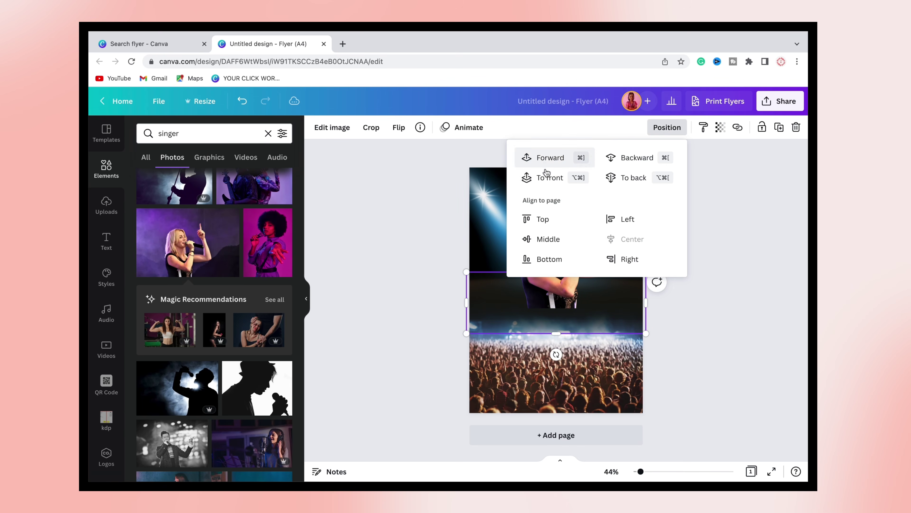
pyautogui.click(688, 295)
pyautogui.click(687, 295)
pyautogui.moveTo(643, 272)
pyautogui.mouseDown()
pyautogui.moveTo(624, 283)
pyautogui.moveTo(646, 272)
pyautogui.mouseUp()
pyautogui.moveTo(623, 299); pyautogui.dragTo(623, 310)
pyautogui.click(713, 359)
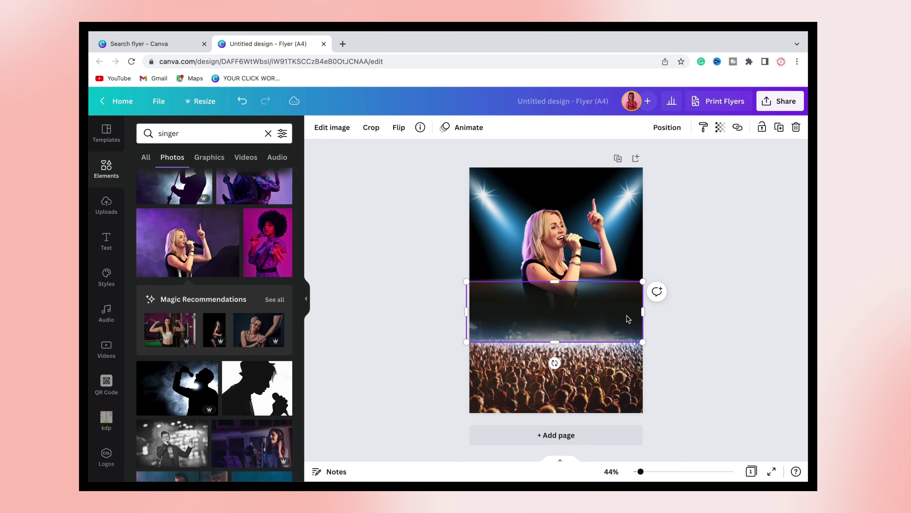
# Step: Search the elements for "smoke"
pyautogui.click(267, 134)
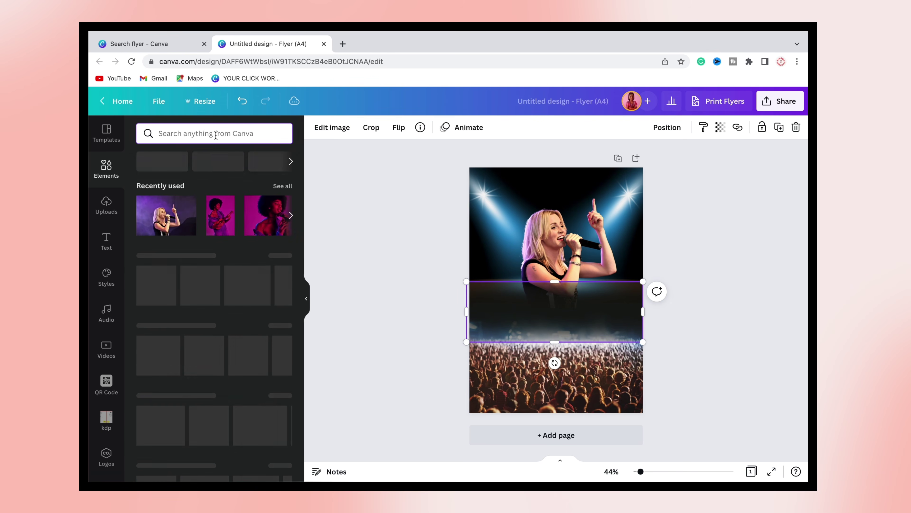
pyautogui.write('smoke')
pyautogui.press('Return')
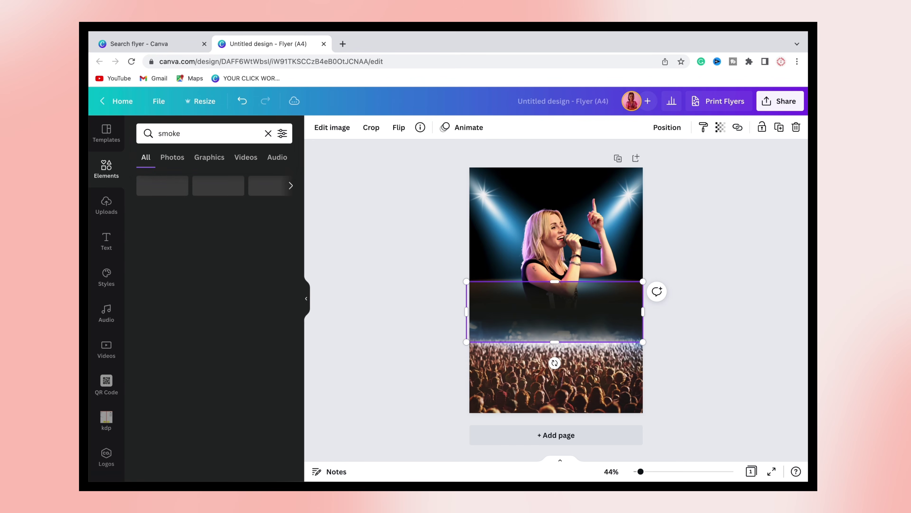
# Step: Delete the black gradient over the seam and lower the crowd photo's upper edge slightly
pyautogui.click(375, 249)
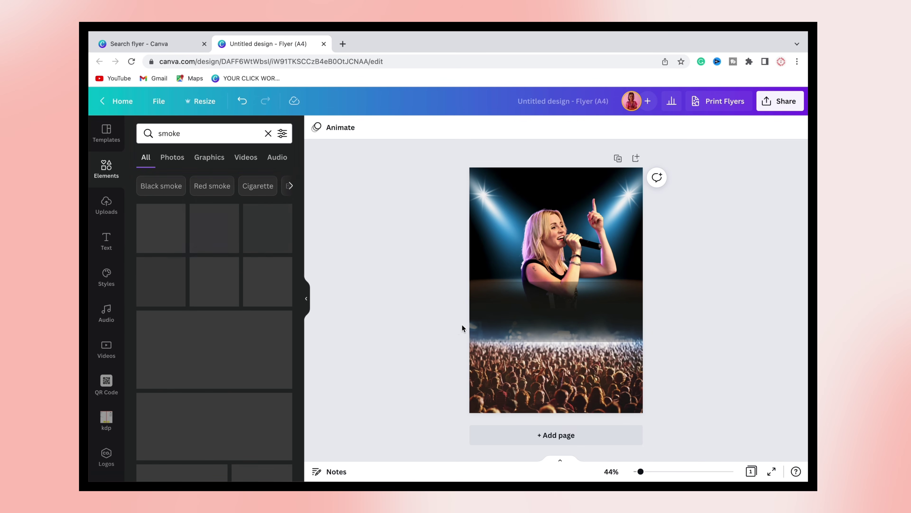
pyautogui.click(533, 319)
pyautogui.press('Delete')
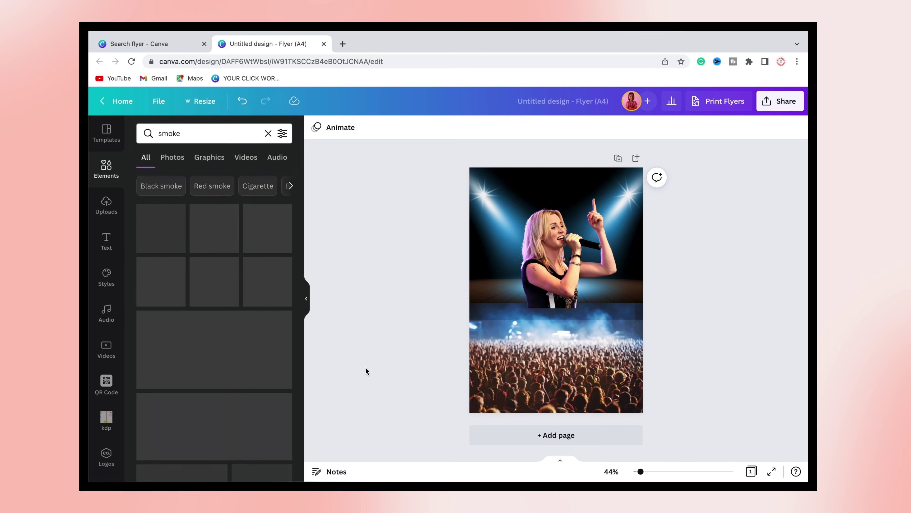
pyautogui.click(548, 309)
pyautogui.moveTo(548, 299); pyautogui.dragTo(548, 308)
pyautogui.click(423, 305)
# Step: Add the blue-grey smoke cloud, shrink it to less than half its size and duplicate it along the seam between the photos
pyautogui.click(162, 235)
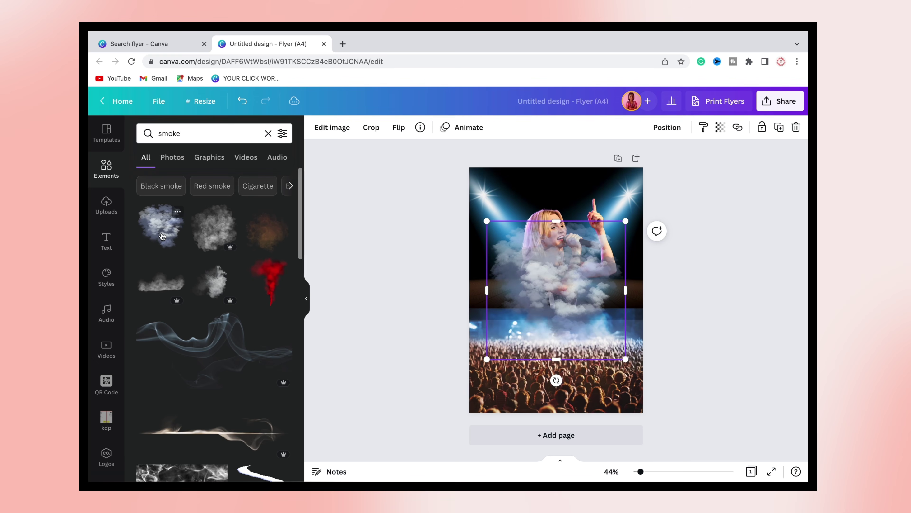
pyautogui.moveTo(626, 221); pyautogui.dragTo(538, 316)
pyautogui.moveTo(517, 330); pyautogui.dragTo(579, 285)
pyautogui.press('super+d')
pyautogui.press('super+d')
pyautogui.click(739, 408)
pyautogui.click(742, 379)
# Step: Bring the singer cut-out forward in front of the smoke clouds
pyautogui.click(554, 244)
pyautogui.click(667, 127)
pyautogui.click(576, 161)
pyautogui.click(739, 338)
# Step: Duplicate a smoke cloud beside the singer and send the copy backward
pyautogui.click(616, 311)
pyautogui.press('super+d')
pyautogui.click(667, 128)
pyautogui.click(654, 158)
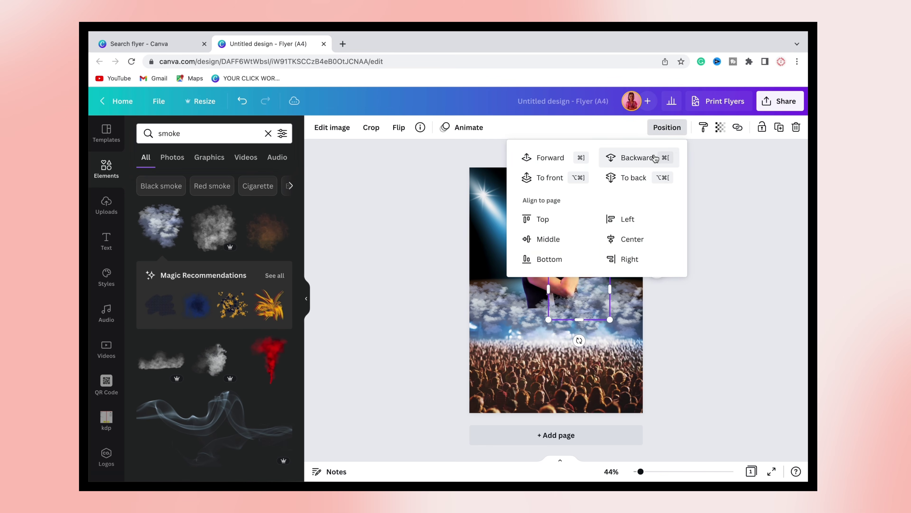
# Step: Duplicate another smoke cloud and arrange the copies around the singer's waist to cover the seam across the page
pyautogui.click(722, 249)
pyautogui.click(639, 298)
pyautogui.press('super+d')
pyautogui.moveTo(638, 300); pyautogui.dragTo(538, 289)
pyautogui.moveTo(552, 335); pyautogui.dragTo(512, 294)
pyautogui.moveTo(502, 284); pyautogui.dragTo(525, 301)
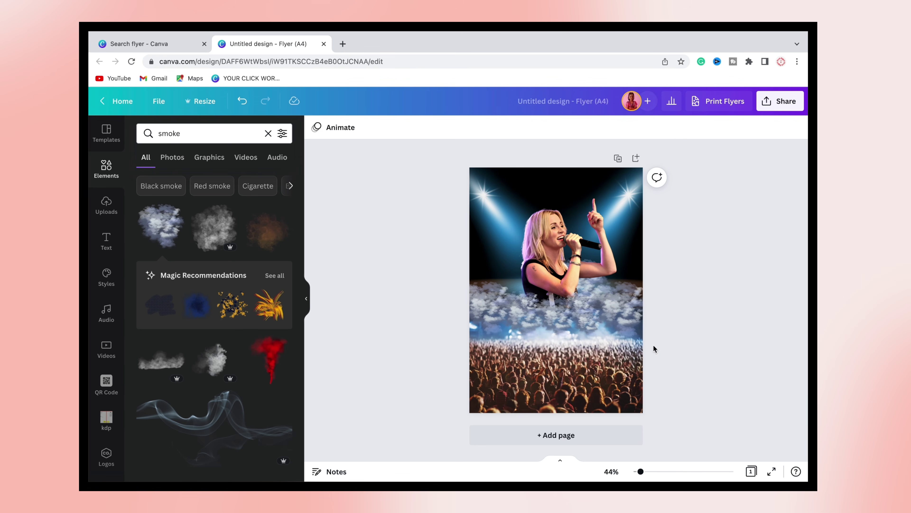
# Step: Search the elements for "music", add the black musical-notes staff and shrink it to about half the page width over the smoke
pyautogui.click(268, 134)
pyautogui.write('music')
pyautogui.press('Return')
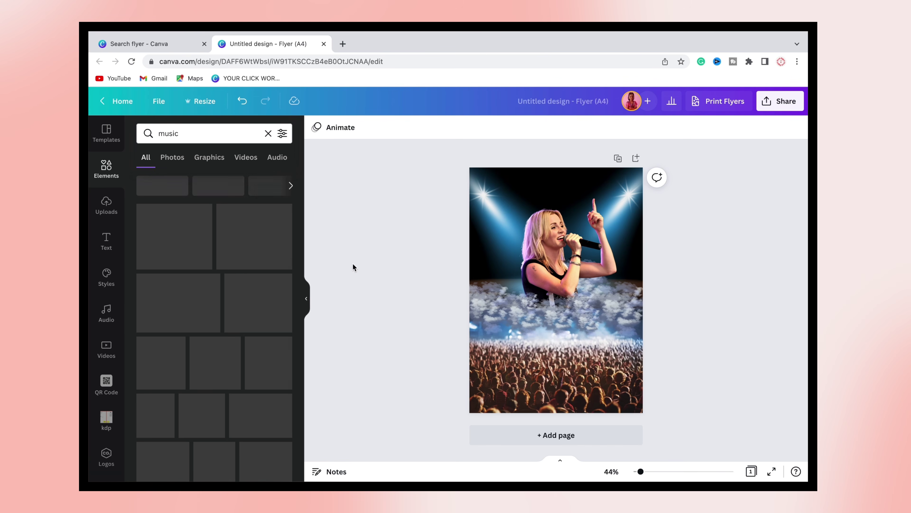
pyautogui.click(163, 234)
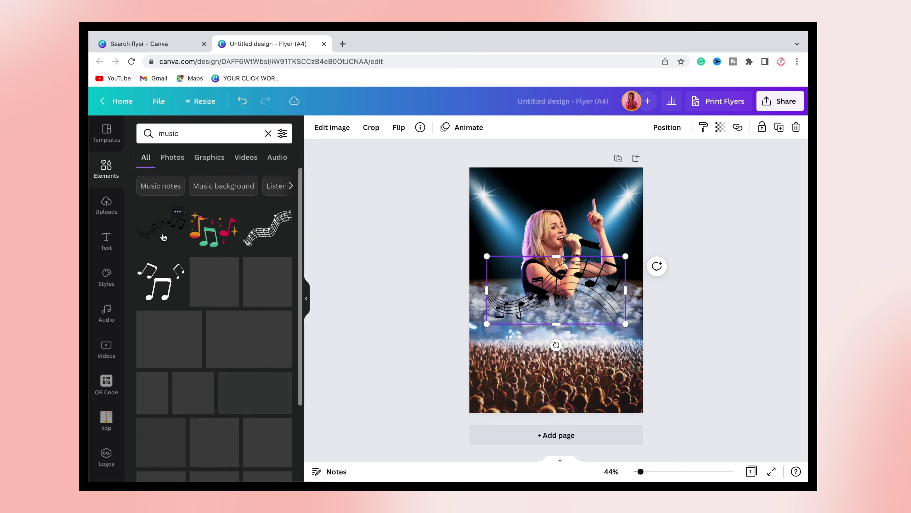
pyautogui.moveTo(549, 281); pyautogui.dragTo(532, 314)
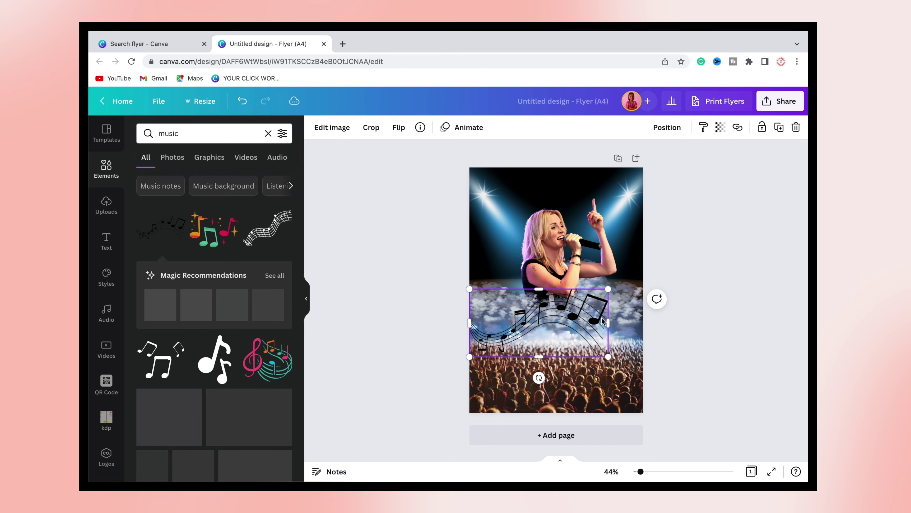
pyautogui.moveTo(611, 358); pyautogui.dragTo(637, 380)
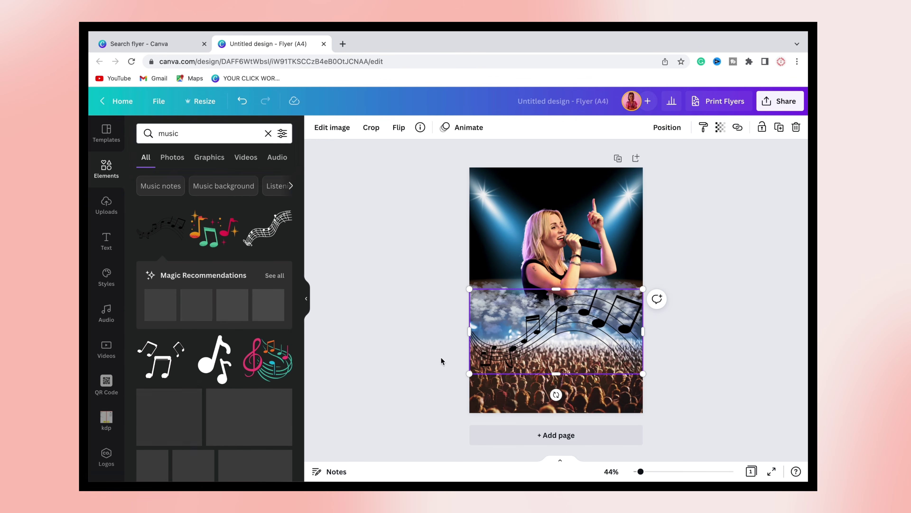
pyautogui.moveTo(469, 374); pyautogui.dragTo(550, 334)
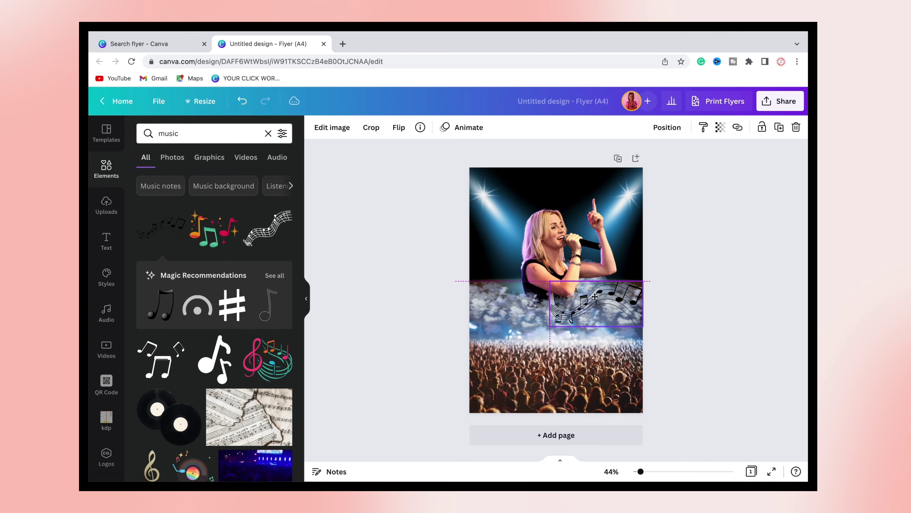
pyautogui.click(658, 381)
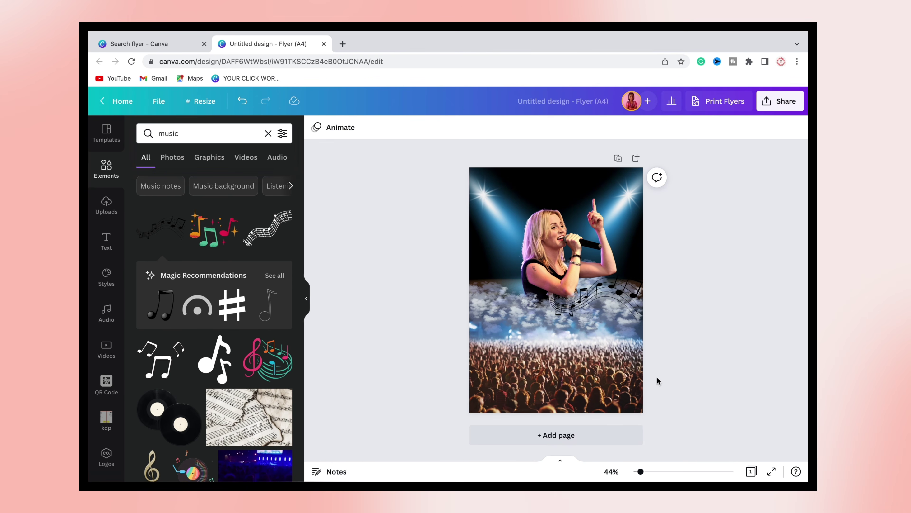
# Step: Duplicate the musical-notes staff, flip the copy horizontally and place it over the smoke on the opposite side of the page
pyautogui.click(582, 316)
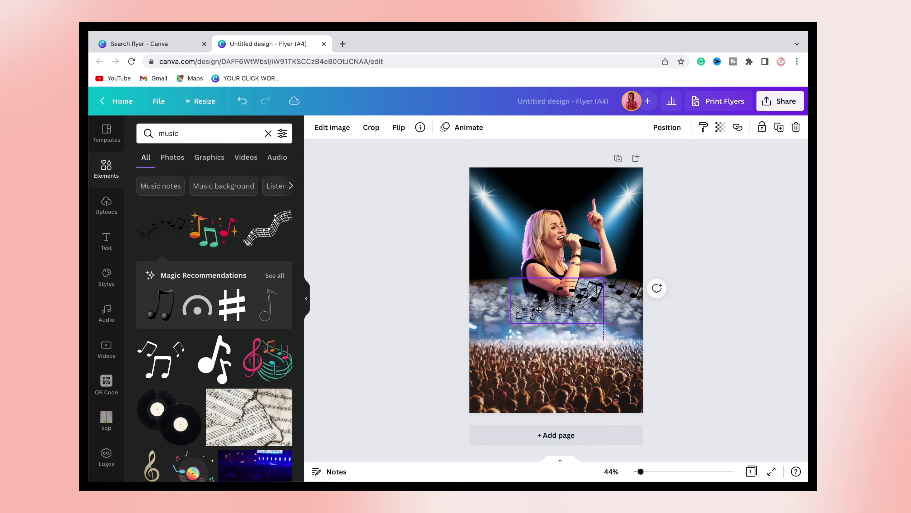
pyautogui.moveTo(539, 310); pyautogui.dragTo(496, 314)
pyautogui.click(405, 155)
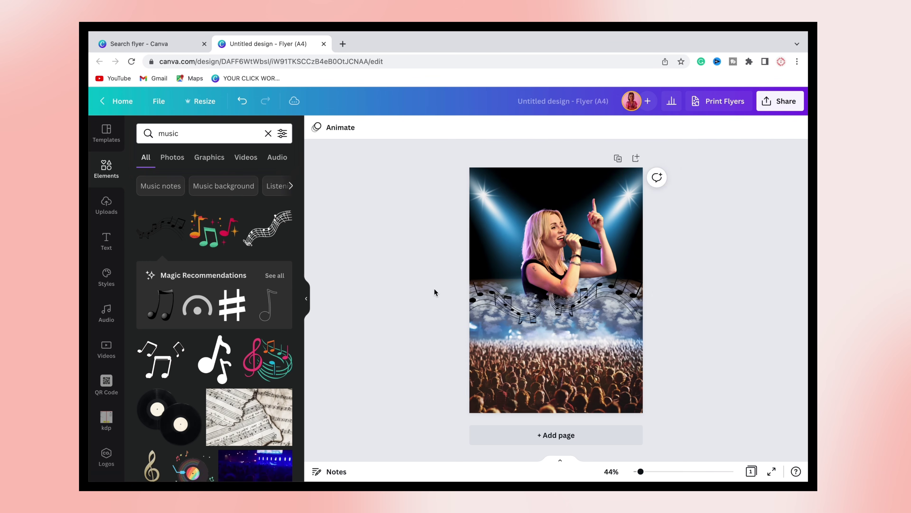
pyautogui.moveTo(514, 316); pyautogui.dragTo(522, 312)
pyautogui.click(427, 327)
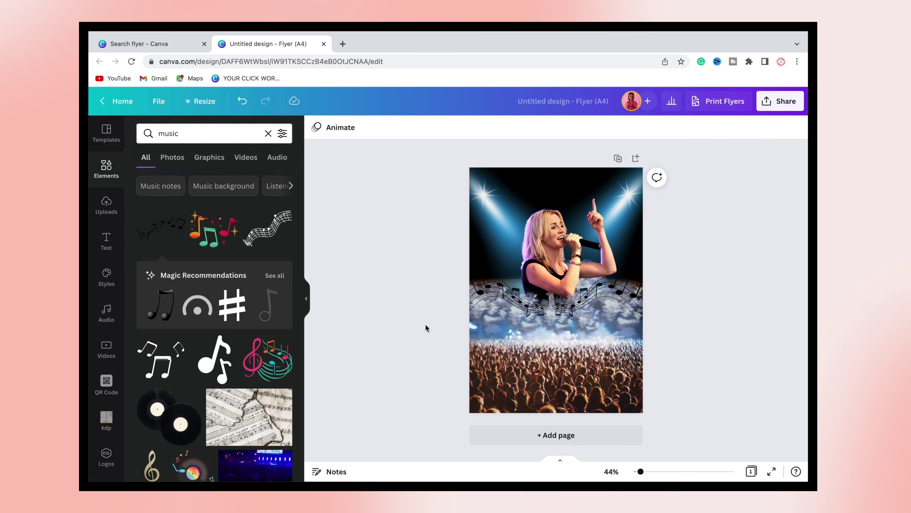
# Step: Flip the copied musical-notes staff vertically
pyautogui.click(477, 292)
pyautogui.click(399, 127)
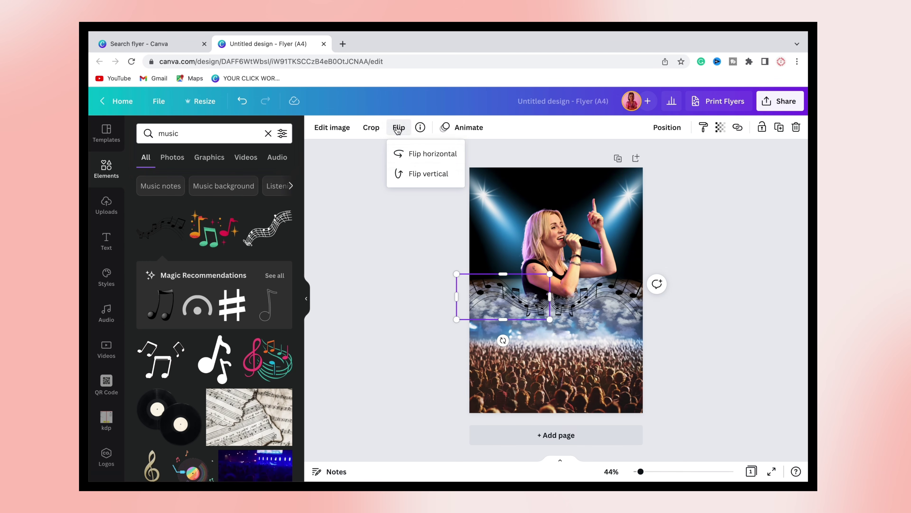
pyautogui.click(406, 175)
pyautogui.click(366, 276)
pyautogui.click(520, 281)
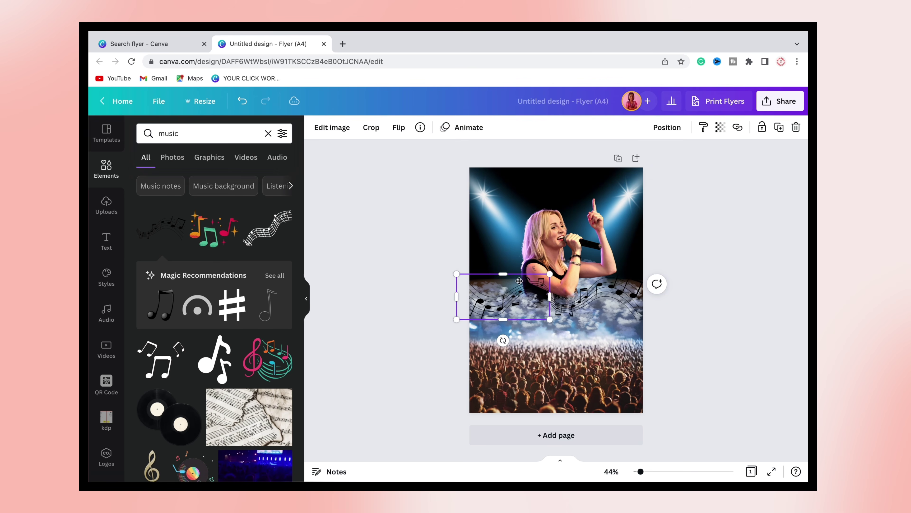
pyautogui.click(375, 295)
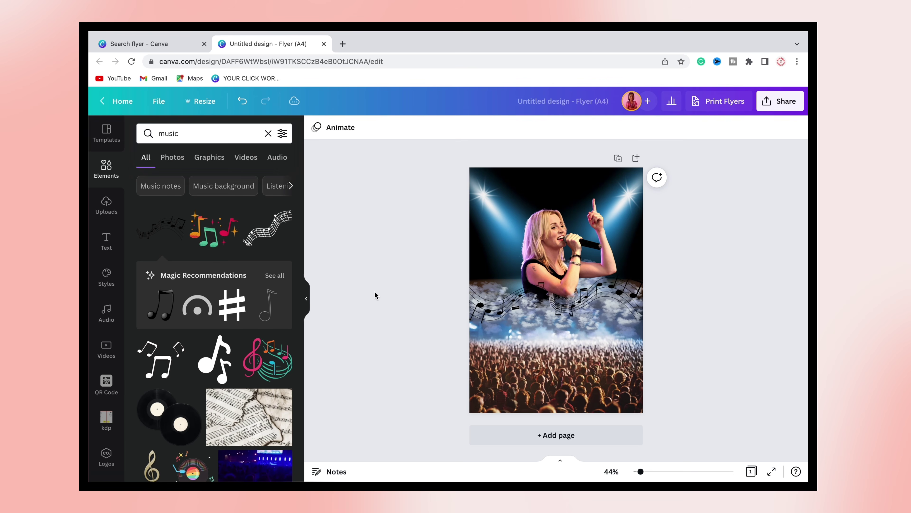
# Step: Add a heading reading "MUSIC" to the flyer
pyautogui.click(106, 204)
pyautogui.click(106, 168)
pyautogui.click(106, 241)
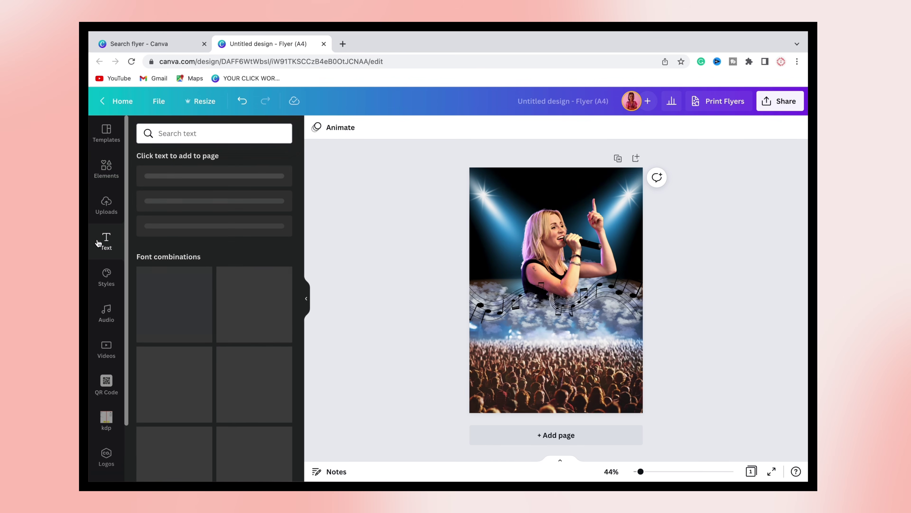
pyautogui.click(202, 186)
pyautogui.write('Musi')
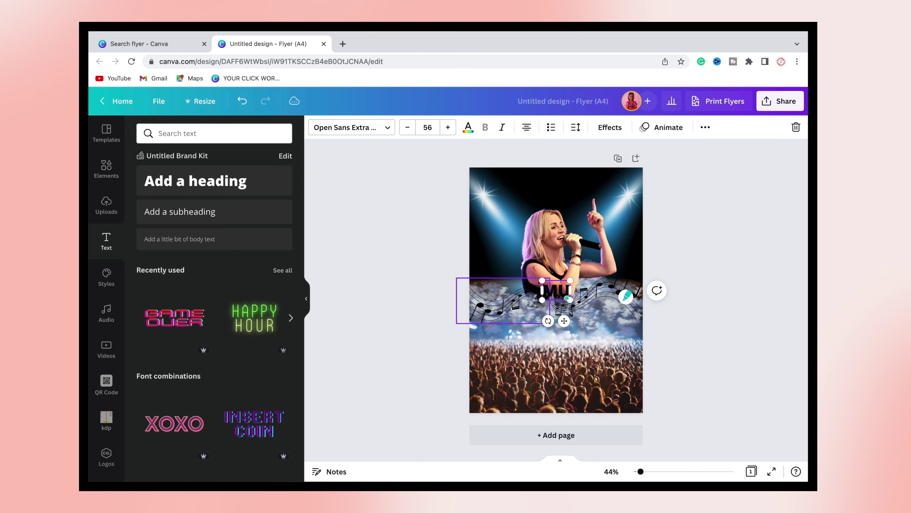
# Step: Set the MUSIC heading in the Horizon font and colour it white
pyautogui.click(352, 127)
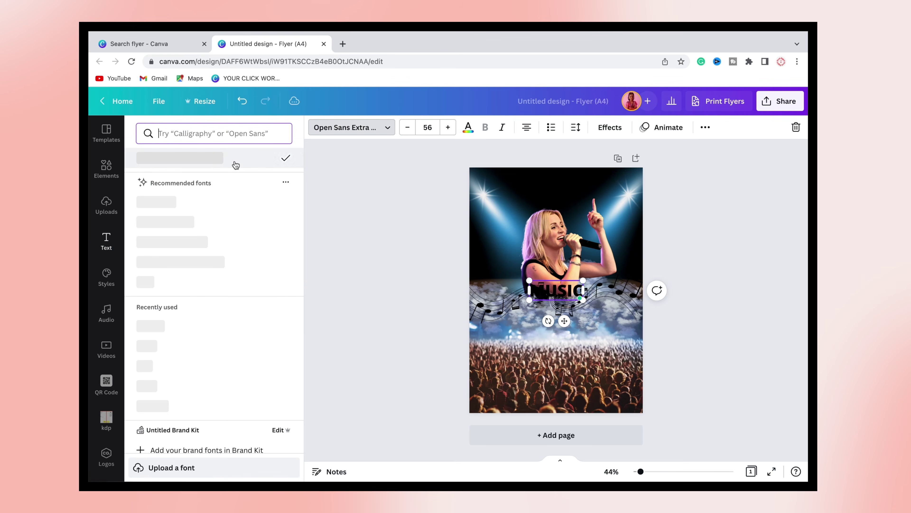
pyautogui.click(185, 136)
pyautogui.write('H')
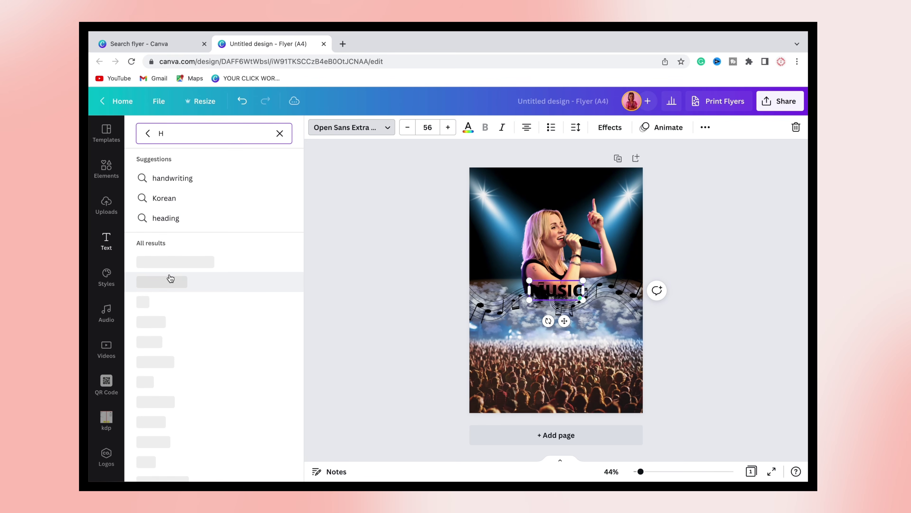
pyautogui.click(171, 260)
pyautogui.click(163, 415)
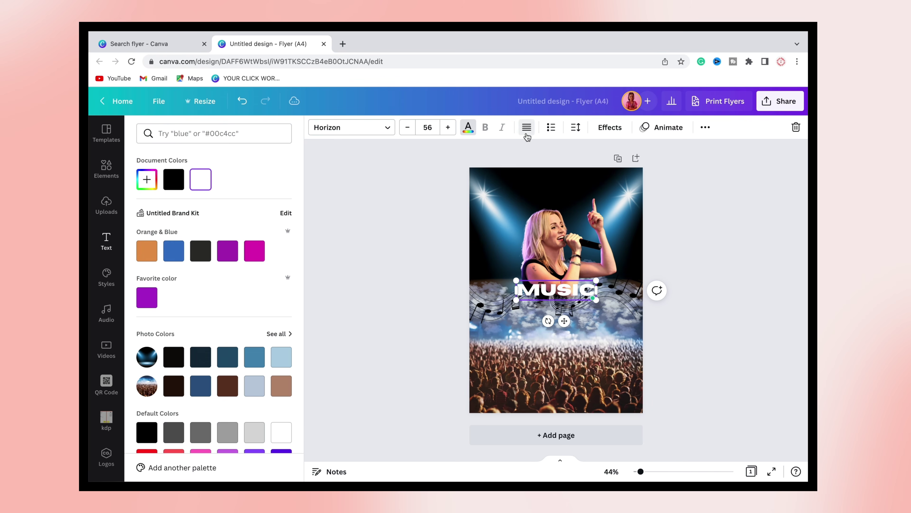
# Step: Set the MUSIC heading's letter spacing to 379 and enlarge it to size 83 across the upper part of the flyer
pyautogui.click(576, 127)
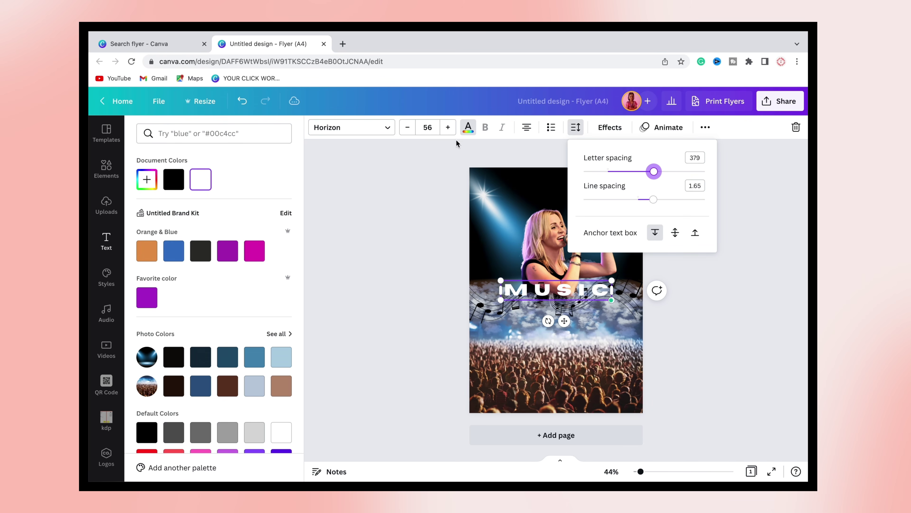
pyautogui.click(468, 127)
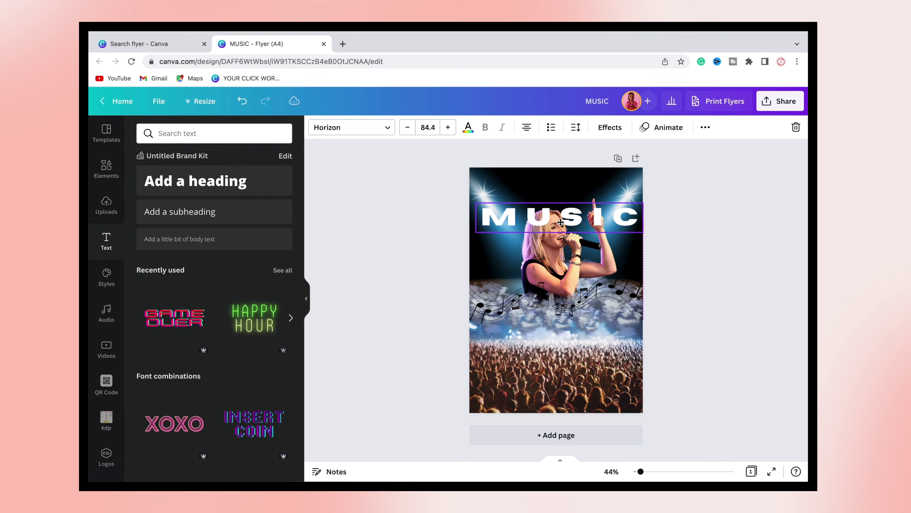
pyautogui.click(408, 130)
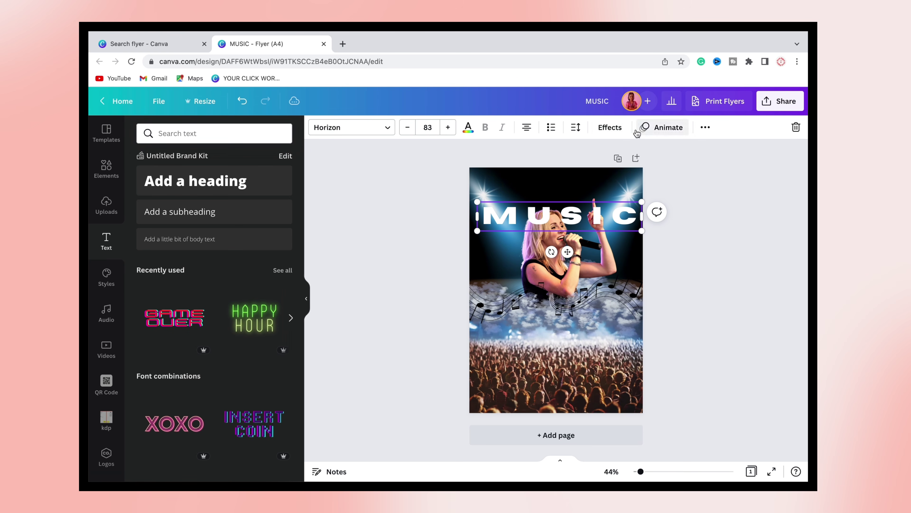
# Step: Apply the Lift text effect to the MUSIC heading and send it backward
pyautogui.click(613, 127)
pyautogui.click(279, 352)
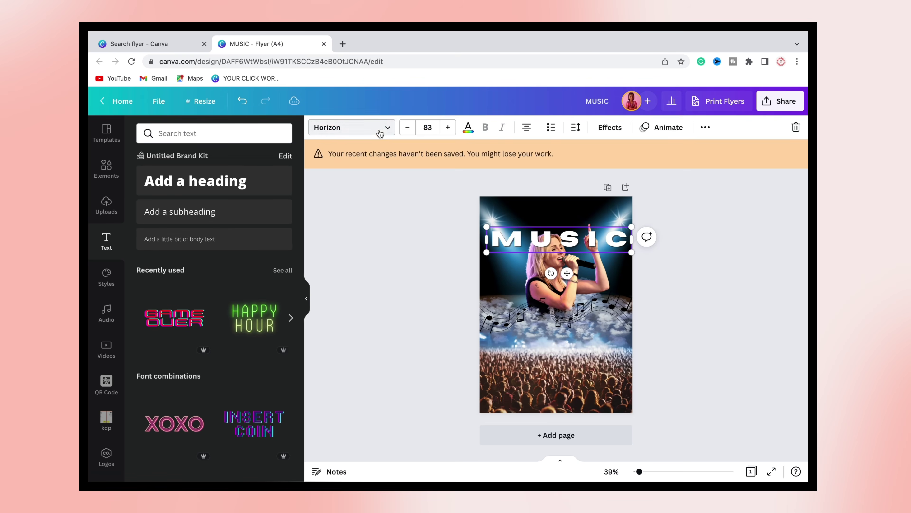
pyautogui.click(610, 127)
pyautogui.click(263, 195)
pyautogui.click(706, 127)
pyautogui.click(589, 151)
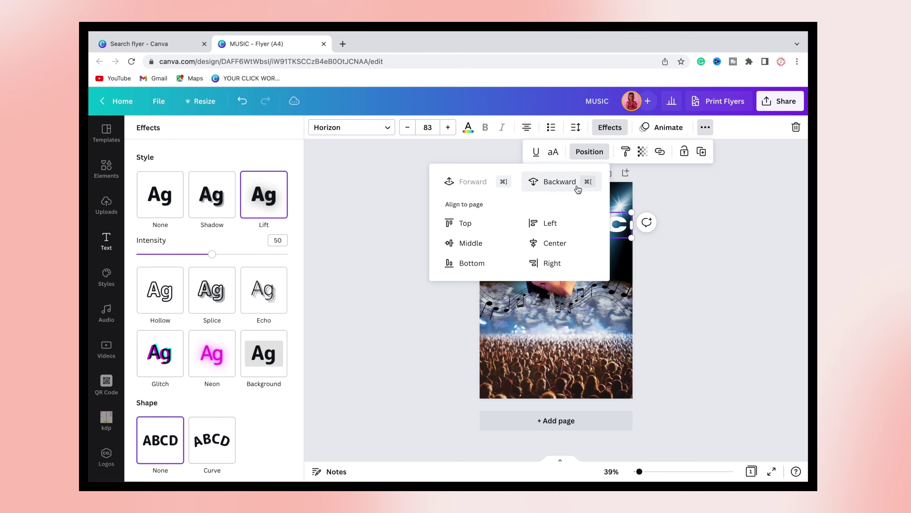
pyautogui.click(559, 182)
# Step: Cut the singer cut-out from the page and enlarge the MUSIC heading to size 89.6 across the page width
pyautogui.click(687, 246)
pyautogui.click(587, 242)
pyautogui.press('super+x')
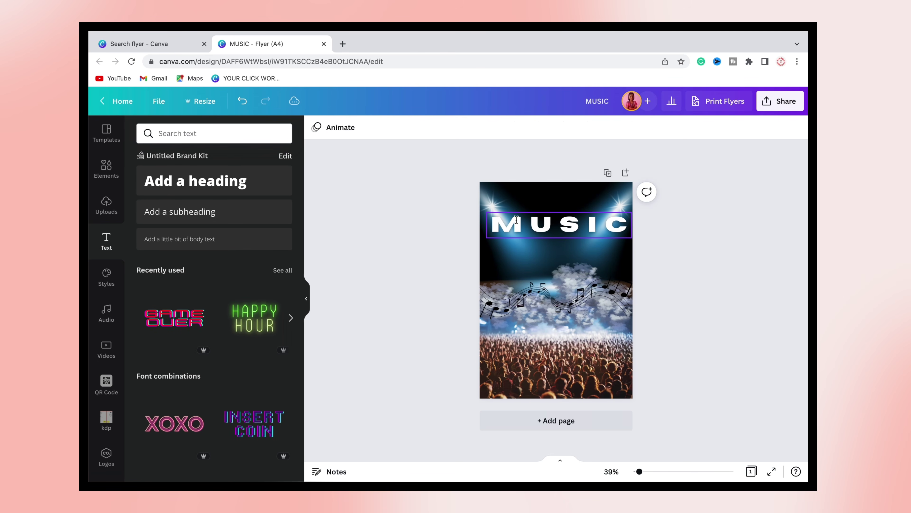
pyautogui.click(575, 226)
pyautogui.moveTo(491, 212); pyautogui.dragTo(481, 210)
pyautogui.moveTo(637, 237); pyautogui.dragTo(638, 238)
pyautogui.moveTo(563, 233); pyautogui.dragTo(566, 227)
# Step: Paste the singer cut-out back, adjust its layer order and position it so her waist meets the smoke below the heading
pyautogui.press('super+v')
pyautogui.click(667, 127)
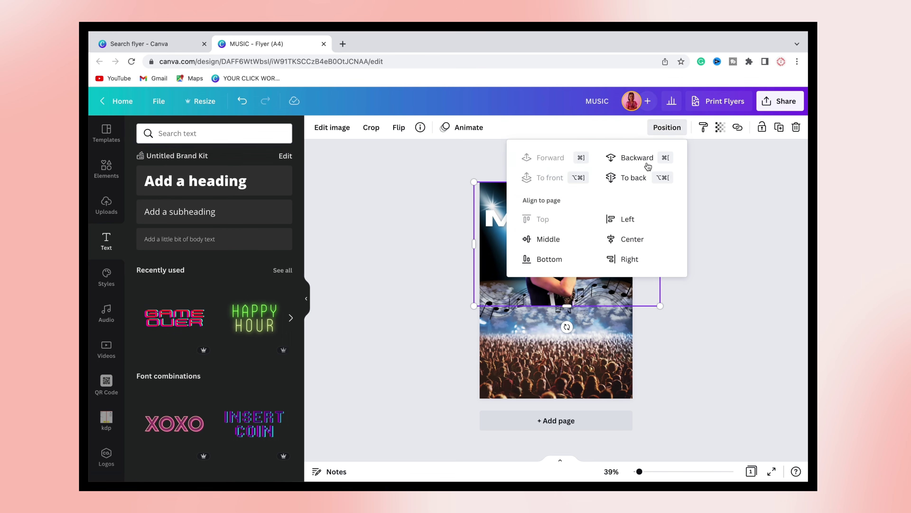
pyautogui.click(642, 174)
pyautogui.click(554, 158)
pyautogui.click(630, 259)
pyautogui.click(628, 239)
pyautogui.click(697, 251)
pyautogui.moveTo(548, 261); pyautogui.dragTo(561, 248)
pyautogui.click(693, 252)
# Step: Send the MUSIC heading backward so it sits behind the singer's head and raised hand
pyautogui.click(624, 213)
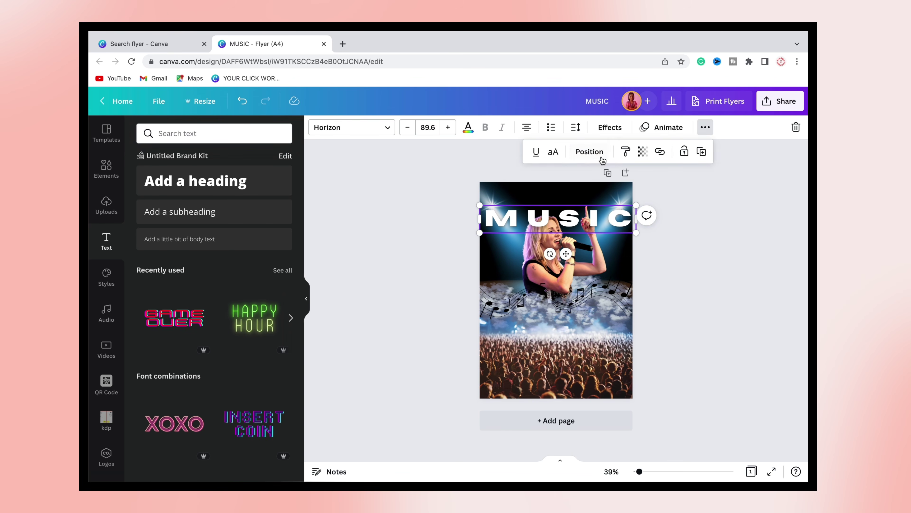
pyautogui.click(696, 307)
pyautogui.moveTo(623, 224); pyautogui.dragTo(622, 227)
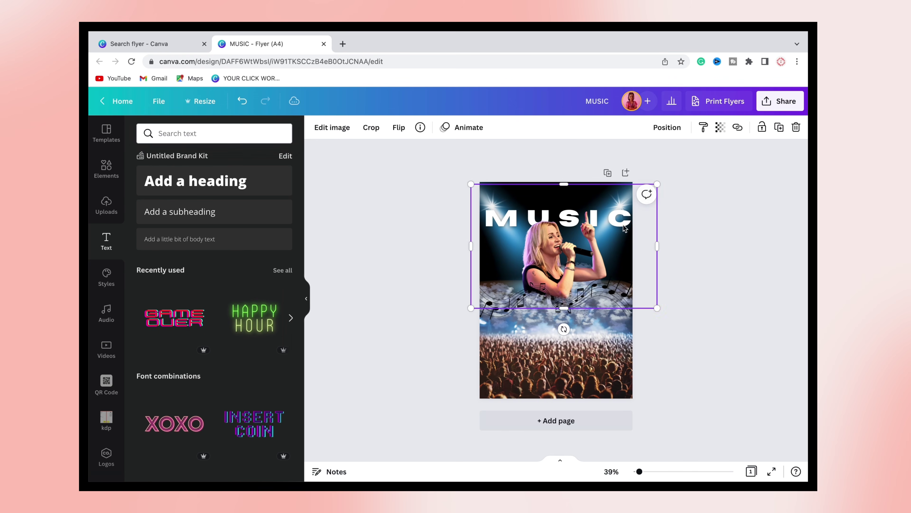
pyautogui.click(692, 286)
# Step: Add a subheading reading "Night" and set it in the Halimum font
pyautogui.click(213, 217)
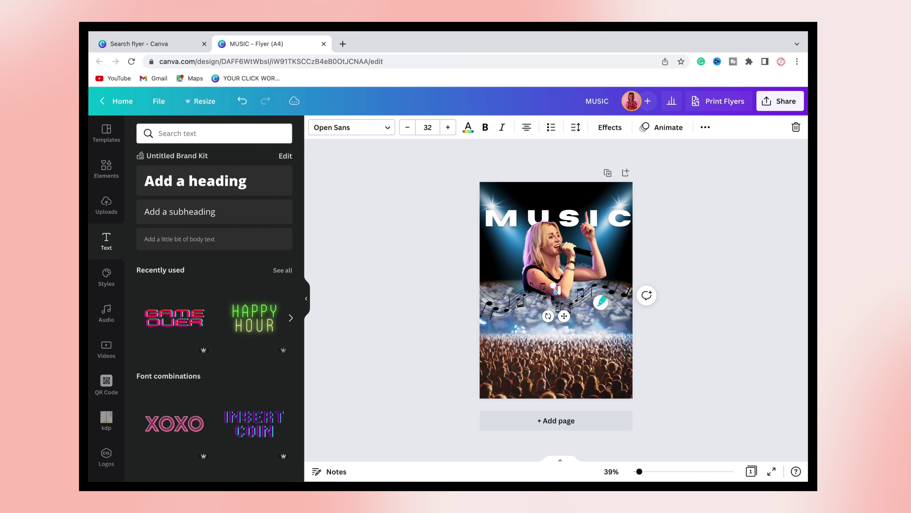
pyautogui.click(352, 127)
pyautogui.click(172, 195)
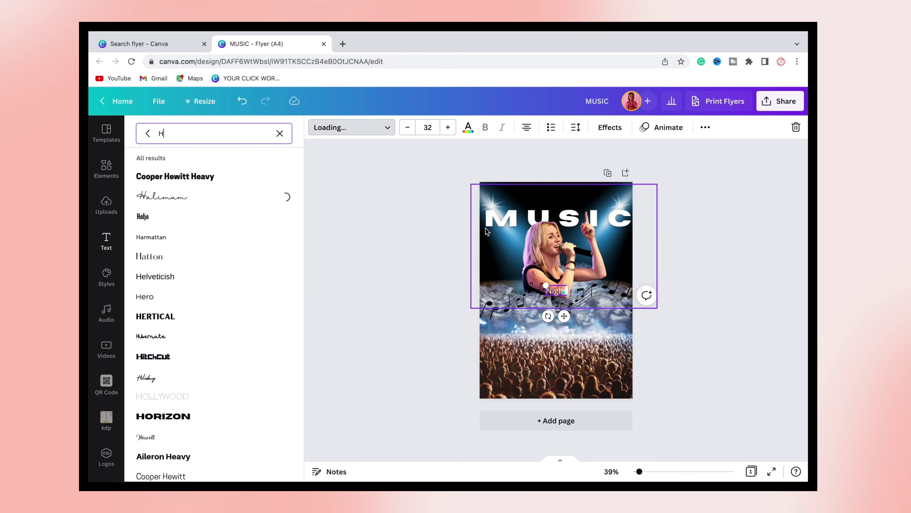
# Step: Give the Night text a magenta Neon effect, tilt and enlarge it, and place it overlapping the start of the MUSIC heading
pyautogui.click(610, 127)
pyautogui.click(212, 321)
pyautogui.click(468, 127)
pyautogui.click(254, 250)
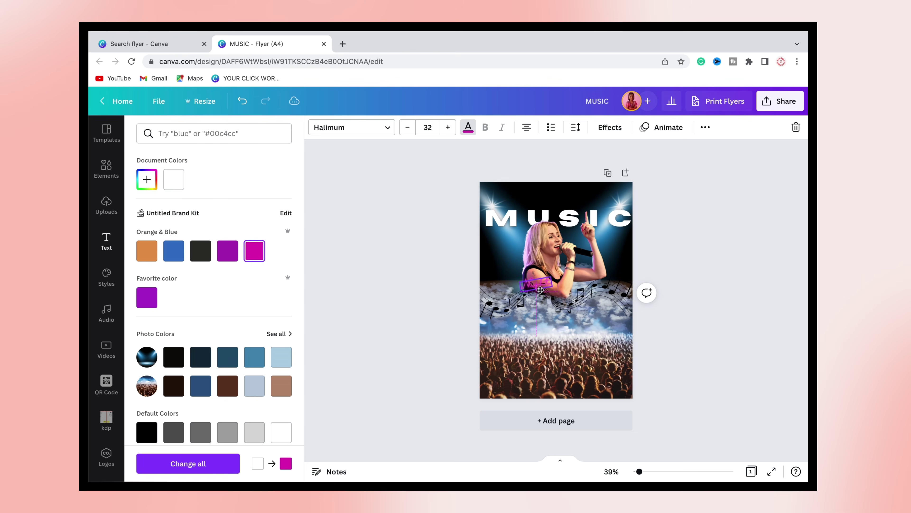
pyautogui.click(437, 297)
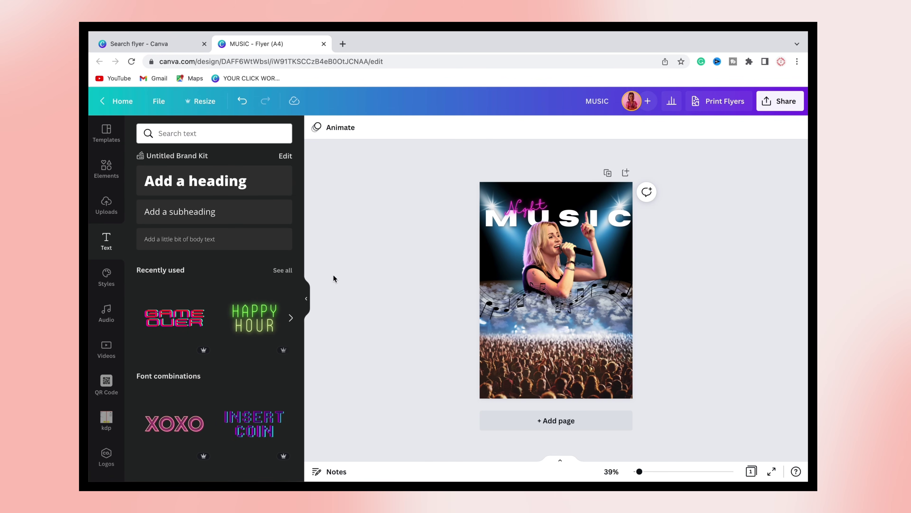
# Step: Search the elements for "address", add the red location pin, and shrink and place it near the flyer's lower edge
pyautogui.click(106, 168)
pyautogui.click(214, 133)
pyautogui.write('address')
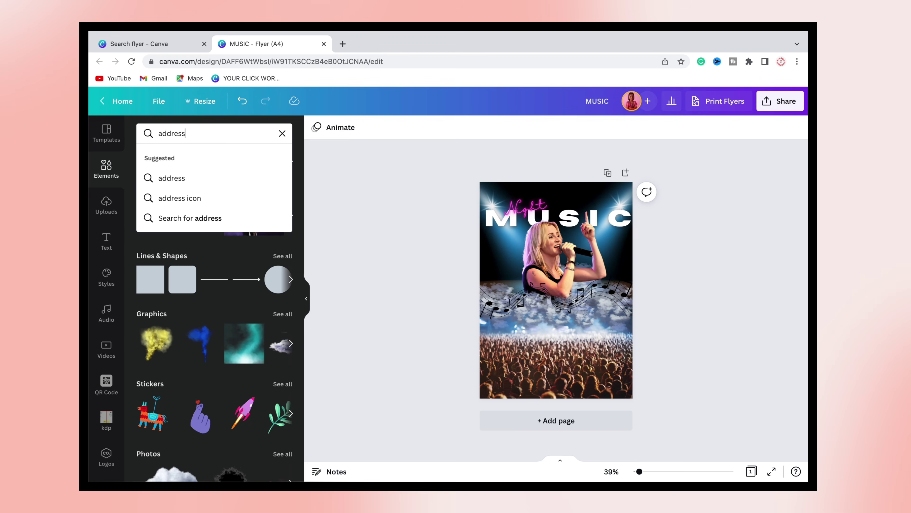
pyautogui.press('Return')
pyautogui.click(267, 228)
pyautogui.moveTo(584, 247); pyautogui.dragTo(546, 329)
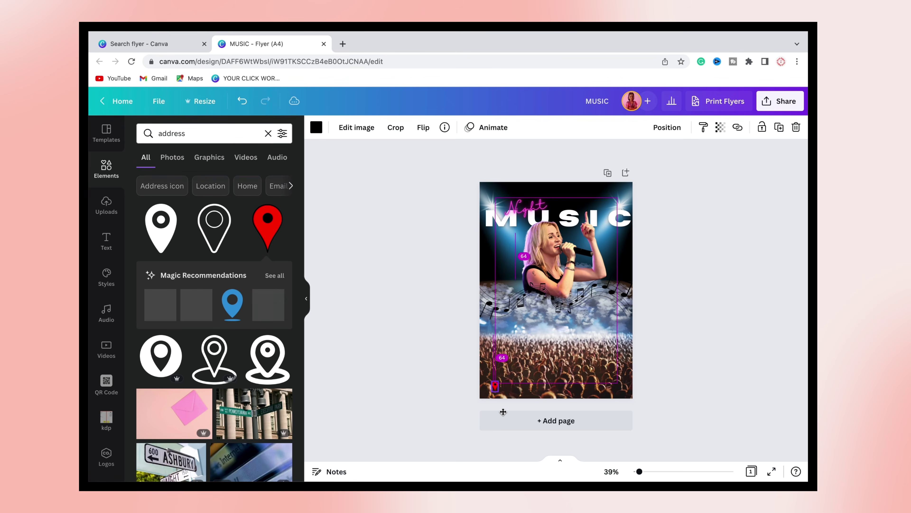
pyautogui.moveTo(496, 386); pyautogui.dragTo(520, 383)
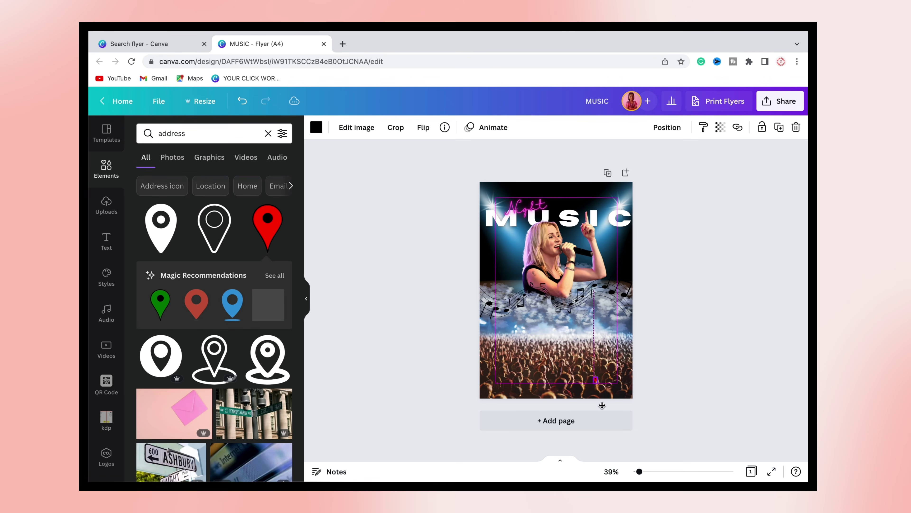
pyautogui.press('Escape')
# Step: Add a subheading containing the venue's address
pyautogui.click(106, 241)
pyautogui.click(215, 211)
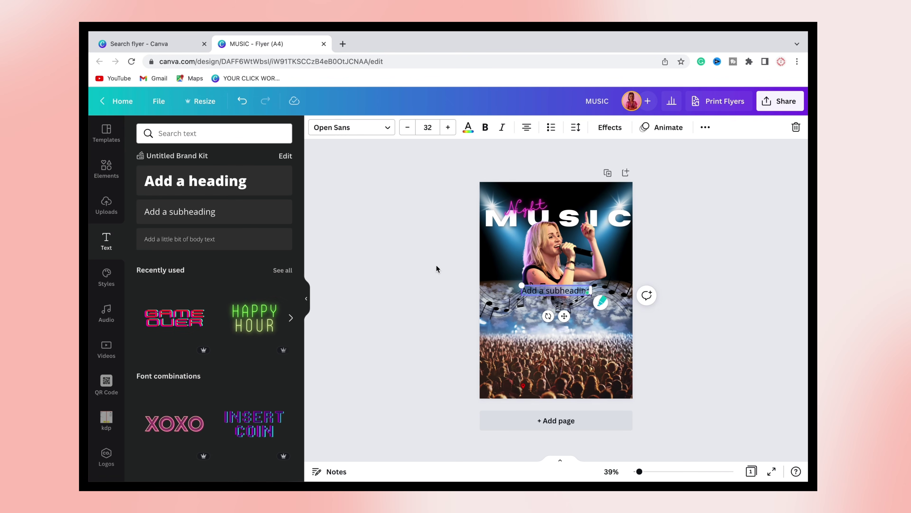
pyautogui.write('xyz palace')
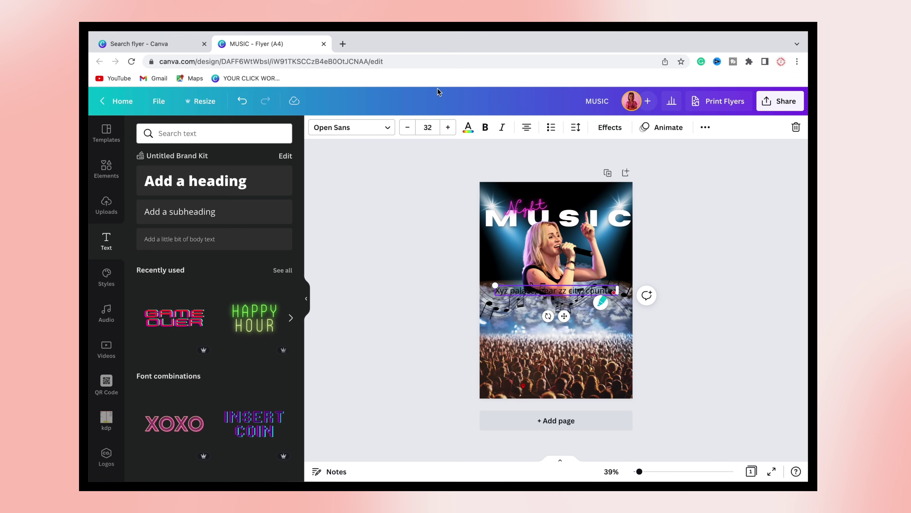
# Step: Set the address text in the Aileron Heavy font at size 27 and colour it white
pyautogui.click(352, 127)
pyautogui.write('H')
pyautogui.click(155, 316)
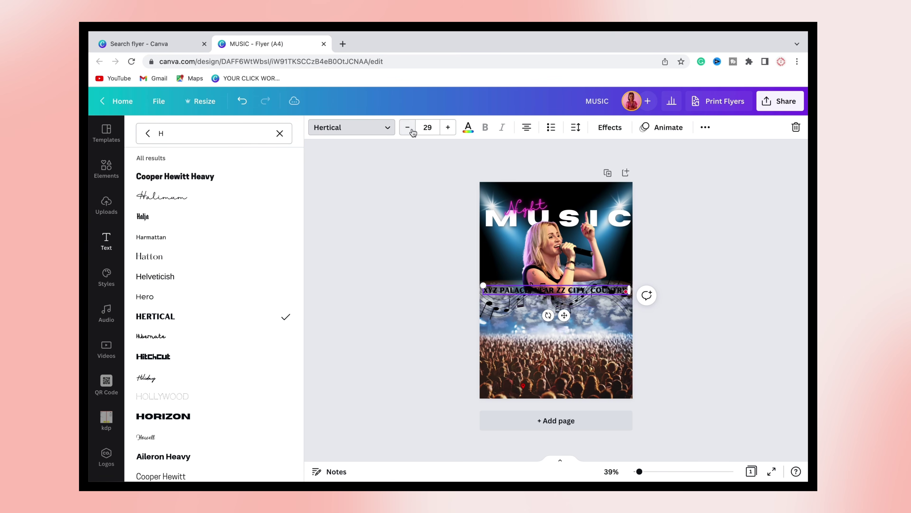
pyautogui.click(410, 128)
pyautogui.click(410, 128)
pyautogui.scroll(-1, 260, 291)
pyautogui.click(456, 127)
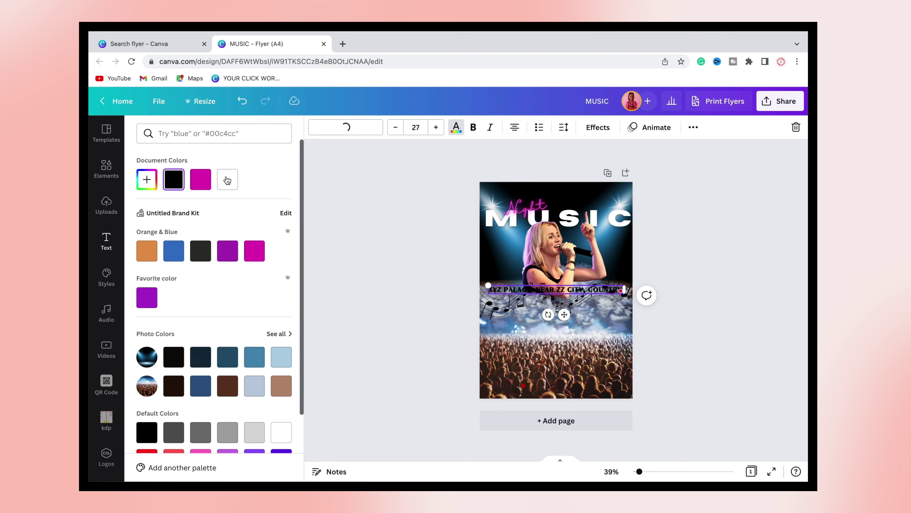
pyautogui.click(227, 180)
# Step: Set the address text's size to 15 and move it near the flyer's lower edge beside the location pin
pyautogui.moveTo(503, 284); pyautogui.dragTo(530, 286)
pyautogui.click(596, 395)
pyautogui.moveTo(577, 406); pyautogui.dragTo(473, 422)
pyautogui.click(571, 384)
pyautogui.click(428, 128)
pyautogui.write('15')
pyautogui.click(604, 397)
pyautogui.scroll(5, 599, 388)
# Step: Shrink the location pin next to the address and recolour its black outline white
pyautogui.click(502, 435)
pyautogui.click(469, 417)
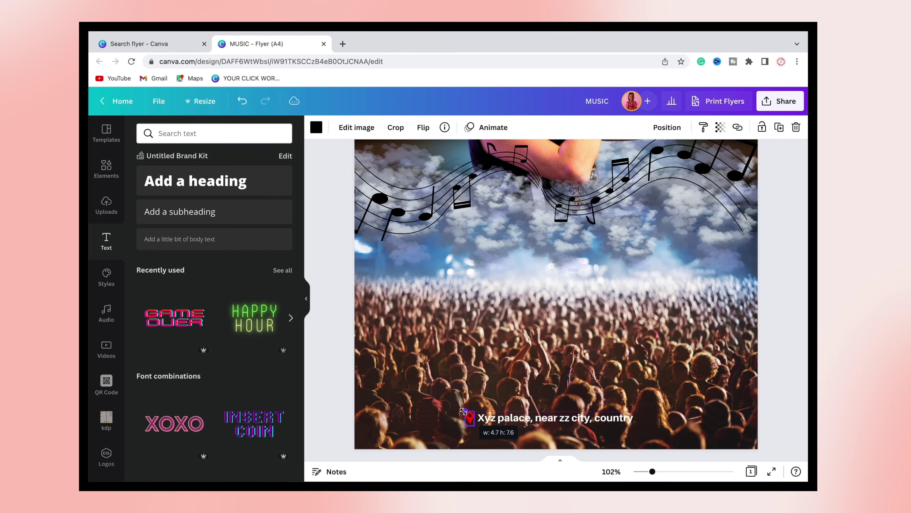
pyautogui.click(316, 128)
pyautogui.click(226, 180)
pyautogui.click(336, 361)
pyautogui.scroll(-5, 362, 364)
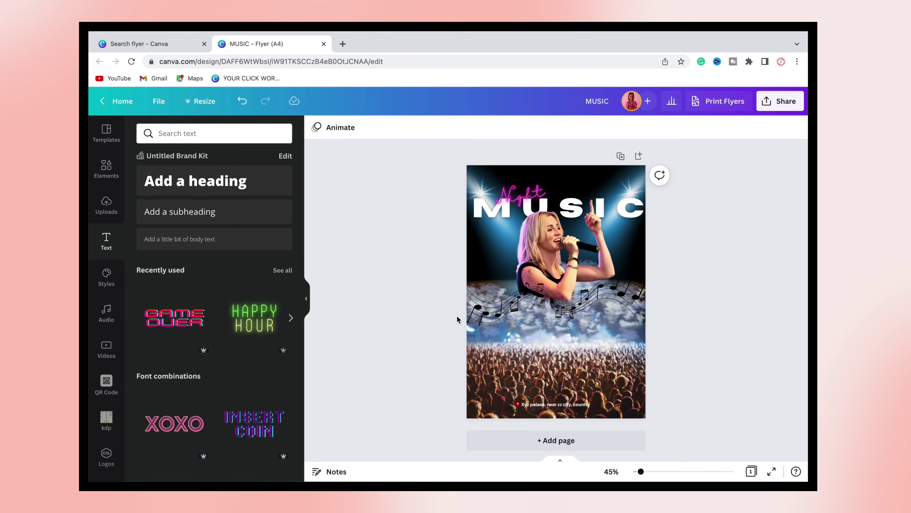
# Step: Add the text "Pop Night / With your favourite star" on two lines in bold white with a Background effect
pyautogui.click(106, 169)
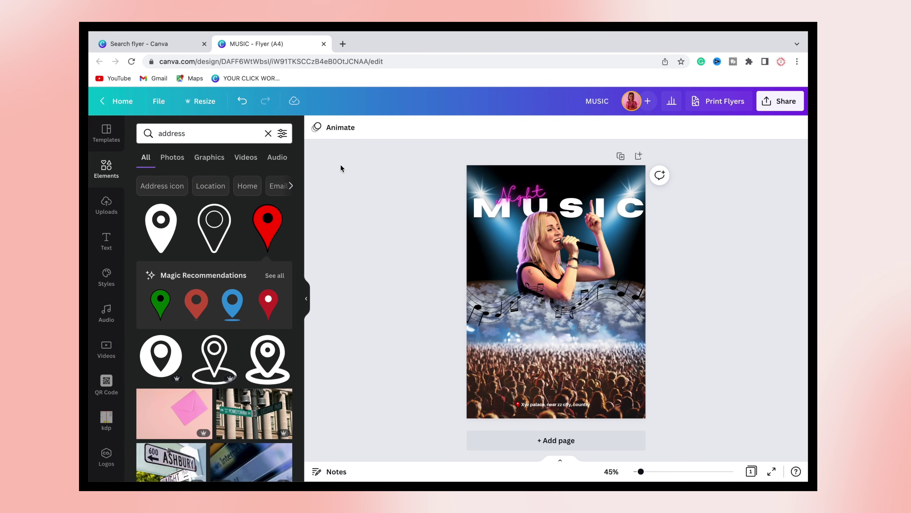
pyautogui.press('t')
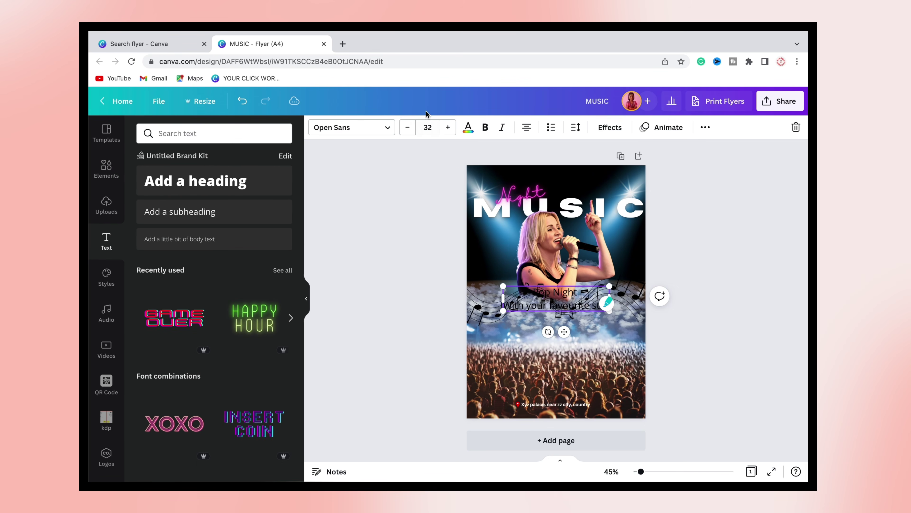
pyautogui.click(485, 127)
pyautogui.click(468, 127)
pyautogui.click(226, 183)
pyautogui.click(468, 127)
pyautogui.click(610, 127)
pyautogui.click(263, 321)
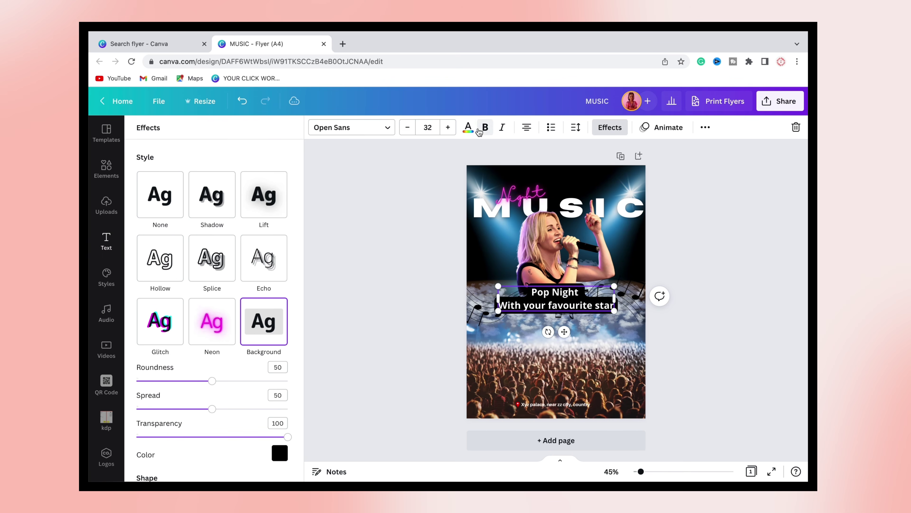
# Step: Set the Pop Night text in the Hero font, shrink it, and place it just above the address
pyautogui.click(351, 128)
pyautogui.click(215, 133)
pyautogui.write('H')
pyautogui.click(207, 173)
pyautogui.click(215, 273)
pyautogui.moveTo(612, 287); pyautogui.dragTo(554, 393)
pyautogui.click(421, 374)
pyautogui.click(421, 377)
# Step: Remove the Background effect from the Pop Night text
pyautogui.click(554, 305)
pyautogui.click(610, 127)
pyautogui.click(165, 192)
pyautogui.press('Escape')
pyautogui.click(413, 360)
# Step: Set the Pop Night text's size to 15
pyautogui.click(554, 392)
pyautogui.click(428, 128)
pyautogui.click(428, 198)
pyautogui.tripleClick(448, 127)
pyautogui.click(366, 327)
pyautogui.click(610, 127)
pyautogui.click(604, 395)
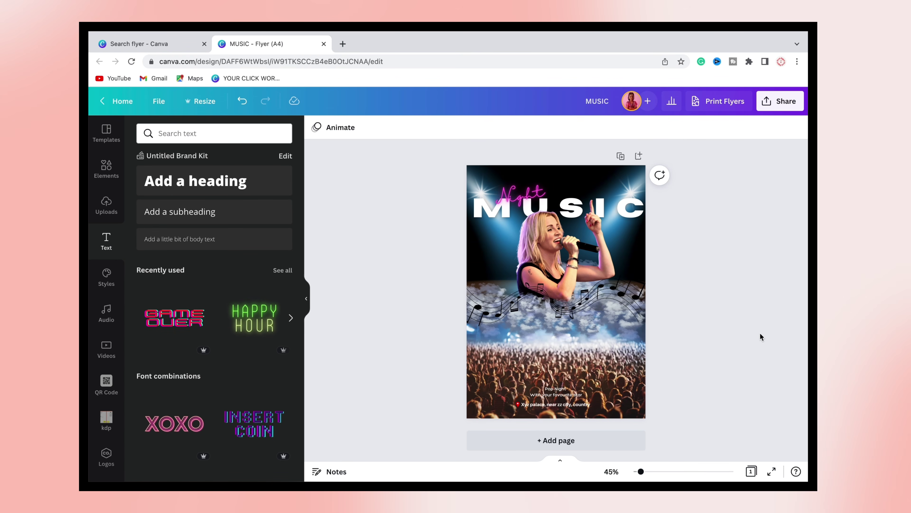
# Step: Search the elements for "ticket", add the blank peach ticket, and shrink and place it above the Pop Night text
pyautogui.click(106, 168)
pyautogui.write('ticket')
pyautogui.press('Return')
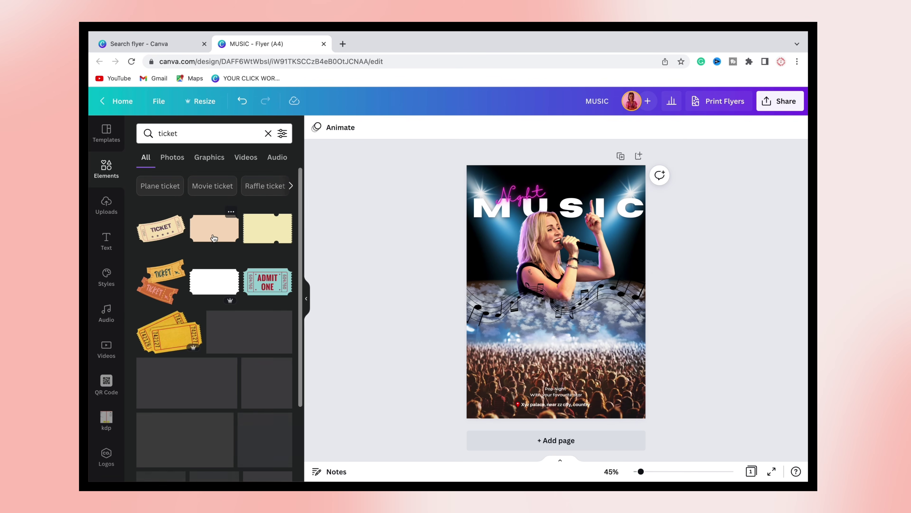
pyautogui.click(215, 229)
pyautogui.moveTo(592, 272); pyautogui.dragTo(558, 303)
pyautogui.moveTo(554, 377); pyautogui.dragTo(555, 378)
pyautogui.click(707, 372)
pyautogui.click(555, 379)
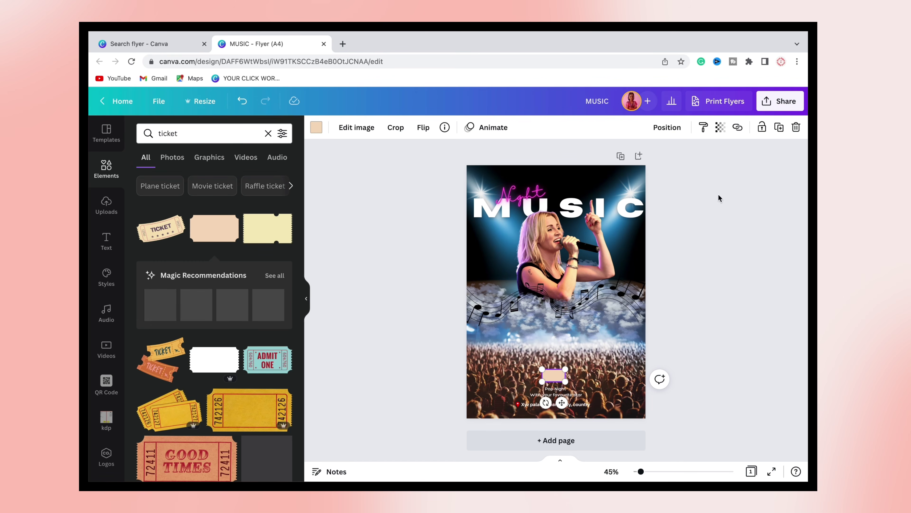
# Step: Centre the ticket shape horizontally on the flyer and recolour it white
pyautogui.click(667, 127)
pyautogui.click(614, 225)
pyautogui.click(657, 364)
pyautogui.click(556, 375)
pyautogui.click(316, 128)
pyautogui.click(228, 180)
pyautogui.click(405, 287)
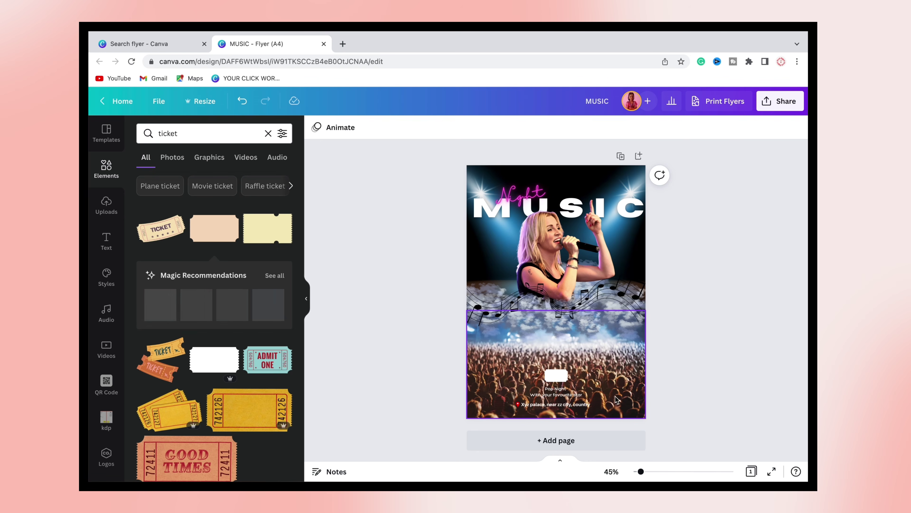
# Step: Add the text "Book Your Tickets", shrink it to fit inside the white ticket, and colour it black
pyautogui.click(551, 391)
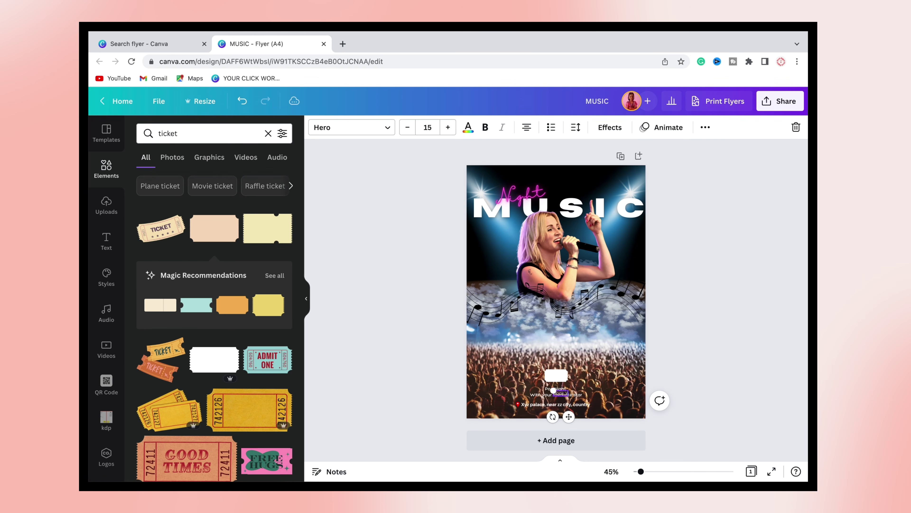
pyautogui.moveTo(578, 396); pyautogui.dragTo(579, 400)
pyautogui.moveTo(590, 373); pyautogui.dragTo(559, 379)
pyautogui.click(485, 128)
pyautogui.click(468, 128)
pyautogui.click(173, 357)
pyautogui.click(438, 317)
pyautogui.scroll(5, 557, 378)
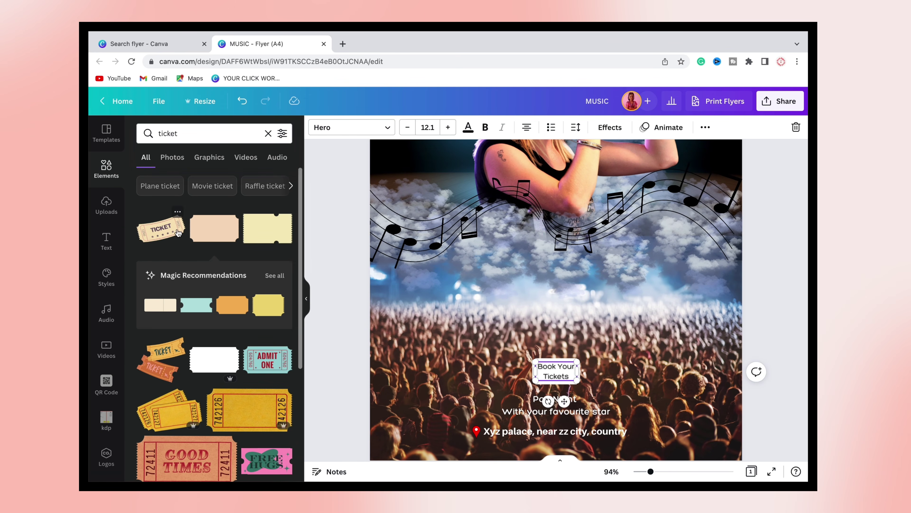
# Step: Search the elements for "yt" and add the red YouTube play logo to the flyer
pyautogui.click(449, 341)
pyautogui.doubleClick(204, 136)
pyautogui.write('yt')
pyautogui.press('Return')
pyautogui.click(161, 228)
pyautogui.moveTo(408, 302); pyautogui.dragTo(618, 154)
# Step: Shrink the YouTube logo and place it just above the white ticket
pyautogui.scroll(2, 618, 153)
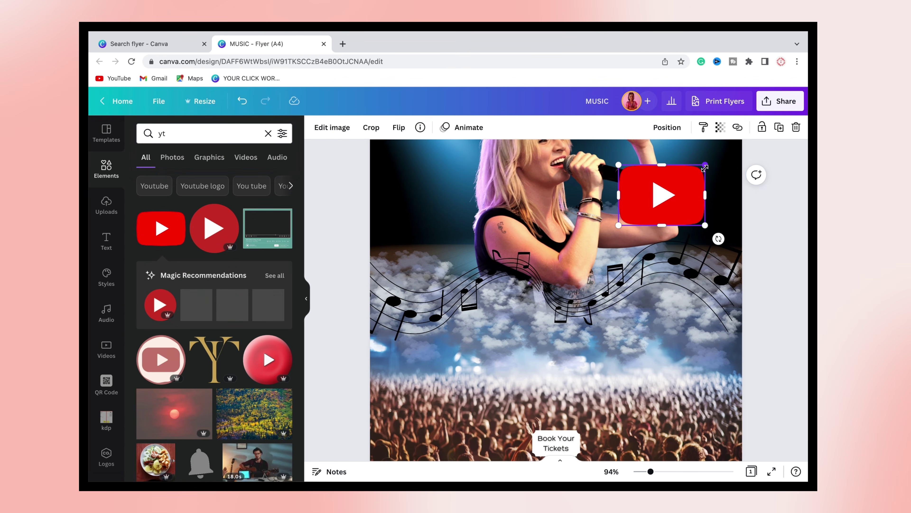
pyautogui.moveTo(705, 168); pyautogui.dragTo(639, 212)
pyautogui.moveTo(629, 218); pyautogui.dragTo(556, 421)
pyautogui.scroll(-3, 558, 421)
pyautogui.click(644, 351)
pyautogui.scroll(-5, 645, 351)
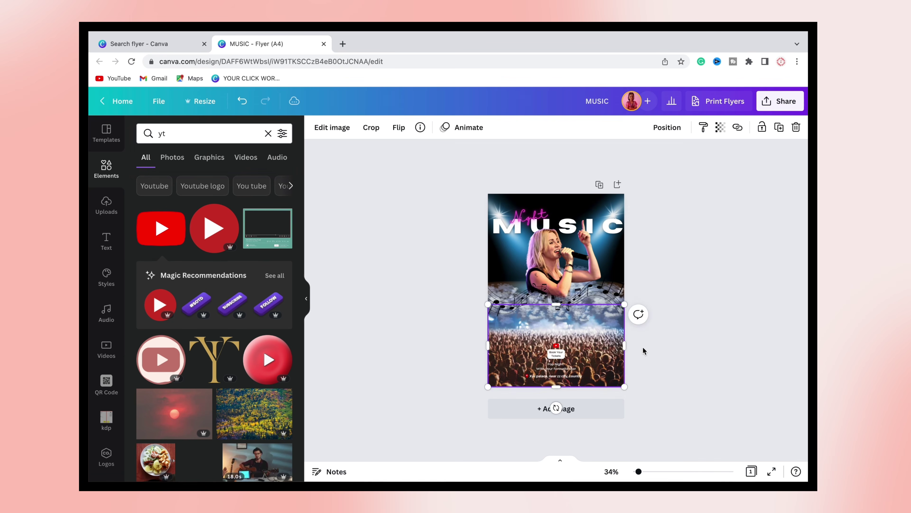
# Step: Move the YouTube logo below the address and centre it horizontally
pyautogui.click(638, 389)
pyautogui.scroll(5, 530, 417)
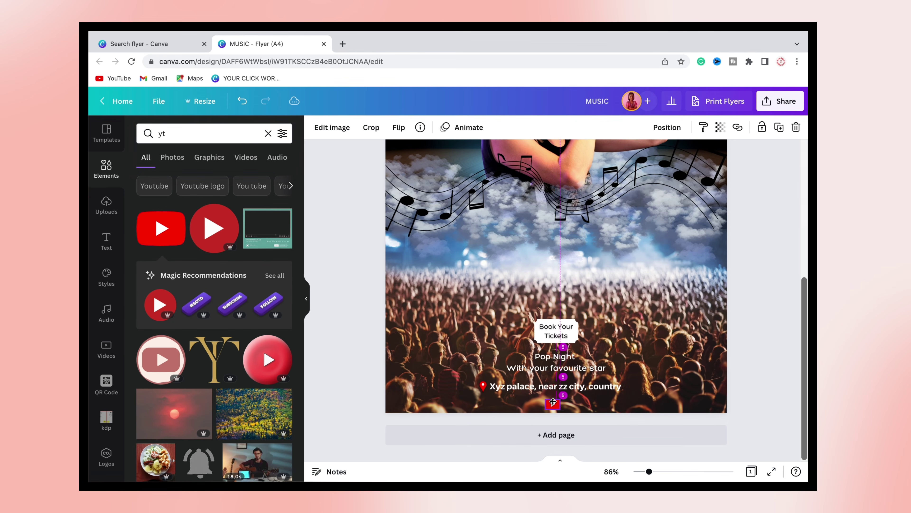
pyautogui.moveTo(553, 401); pyautogui.dragTo(553, 402)
pyautogui.click(667, 127)
pyautogui.click(630, 218)
pyautogui.click(759, 325)
pyautogui.click(556, 404)
# Step: Undo the last change and lock the crowd photo in place
pyautogui.moveTo(592, 325); pyautogui.dragTo(559, 329)
pyautogui.click(242, 101)
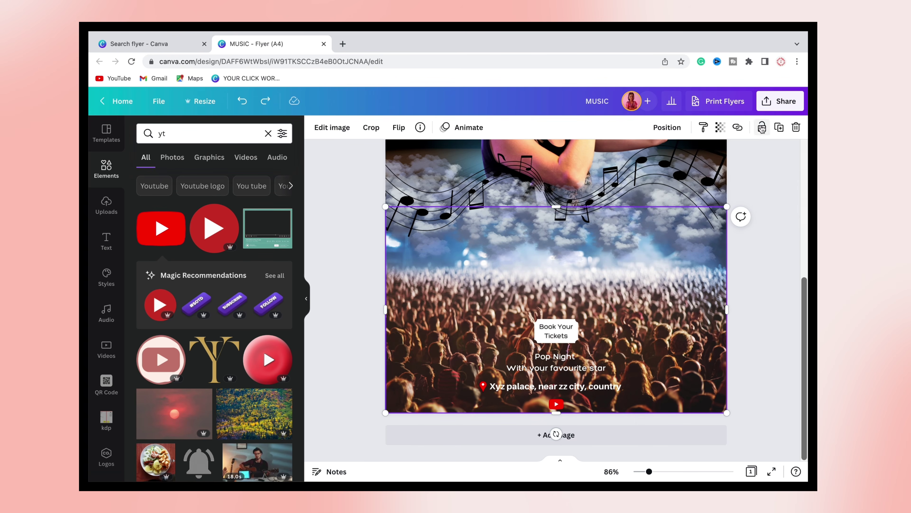
pyautogui.click(762, 128)
pyautogui.click(786, 279)
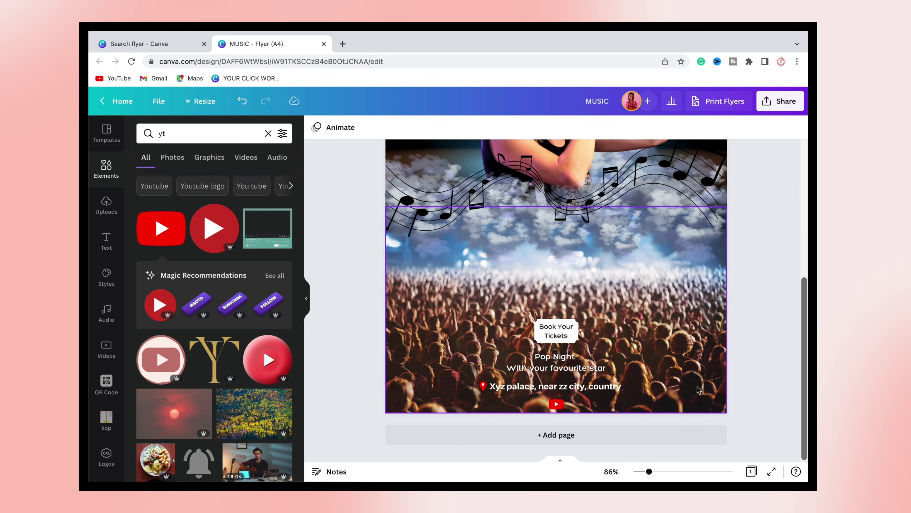
# Step: Shrink the Book Your Tickets label and move it with its ticket and the YouTube logo to the flyer's lower right corner
pyautogui.click(556, 404)
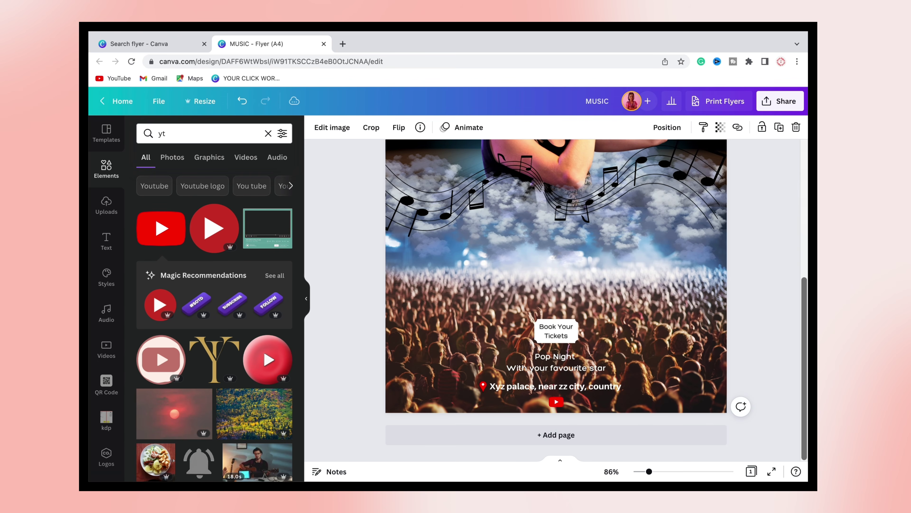
pyautogui.click(541, 388)
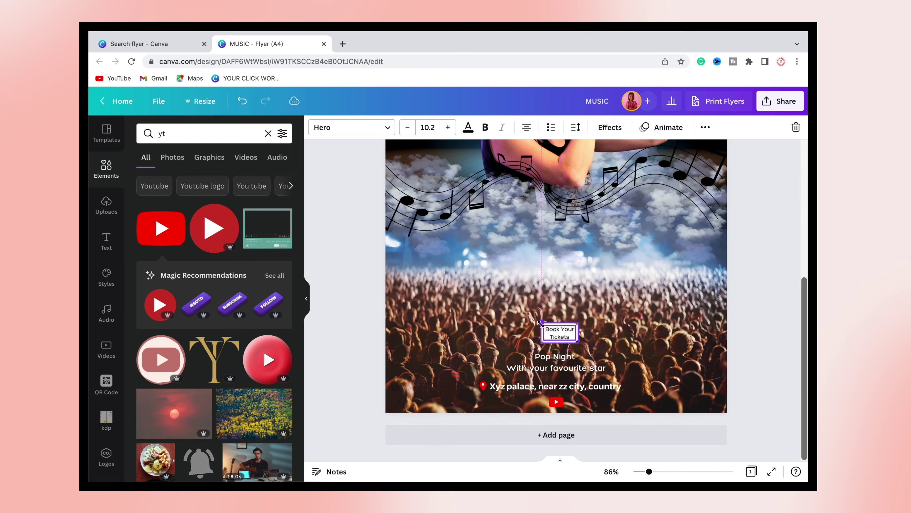
pyautogui.moveTo(679, 378); pyautogui.dragTo(693, 390)
pyautogui.moveTo(556, 401); pyautogui.dragTo(698, 374)
pyautogui.click(748, 337)
pyautogui.scroll(-5, 748, 337)
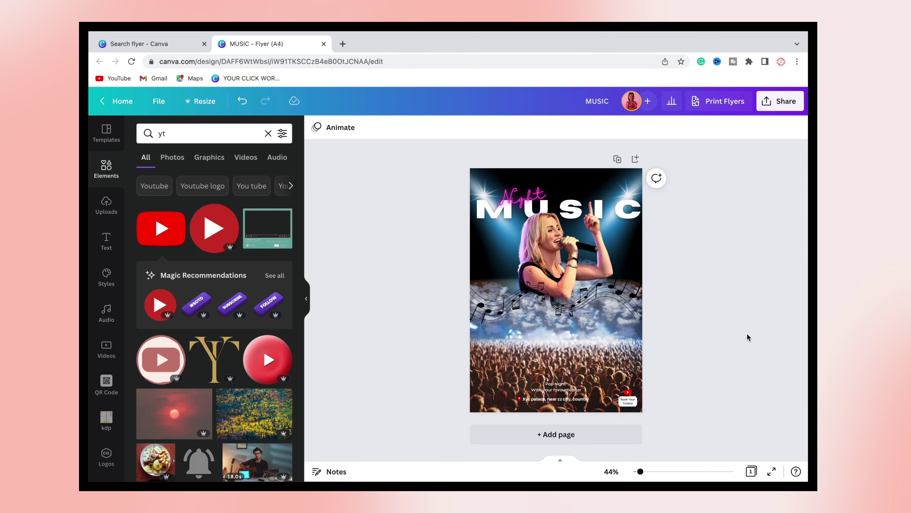
# Step: Move the Pop Night text and the address with its pin slightly lower on the flyer
pyautogui.moveTo(556, 399)
pyautogui.mouseDown()
pyautogui.moveTo(548, 403)
pyautogui.moveTo(551, 394)
pyautogui.mouseUp()
pyautogui.click(497, 408)
pyautogui.click(502, 399)
pyautogui.click(725, 354)
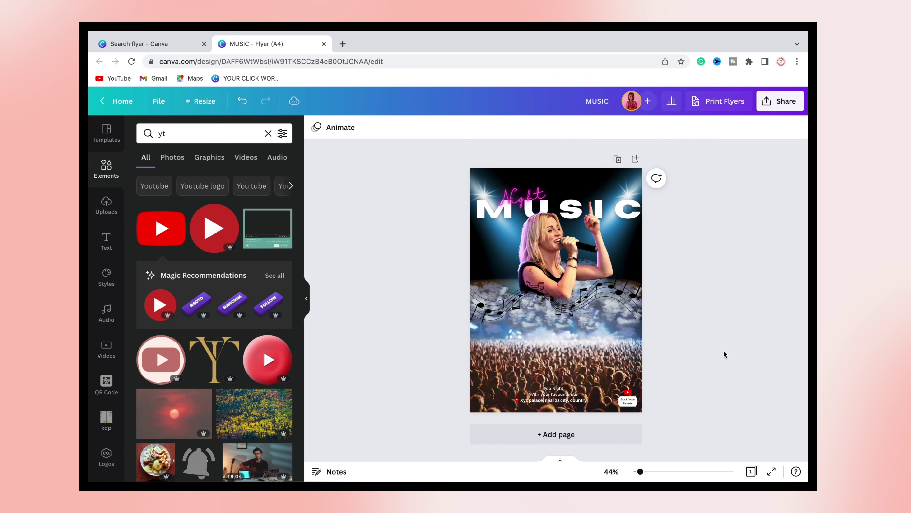
# Step: Delete the white ticket shape, recolour the Book Your Tickets text white, and set its size to 15
pyautogui.click(628, 404)
pyautogui.click(468, 127)
pyautogui.click(372, 322)
pyautogui.scroll(5, 628, 399)
pyautogui.click(737, 407)
pyautogui.click(428, 126)
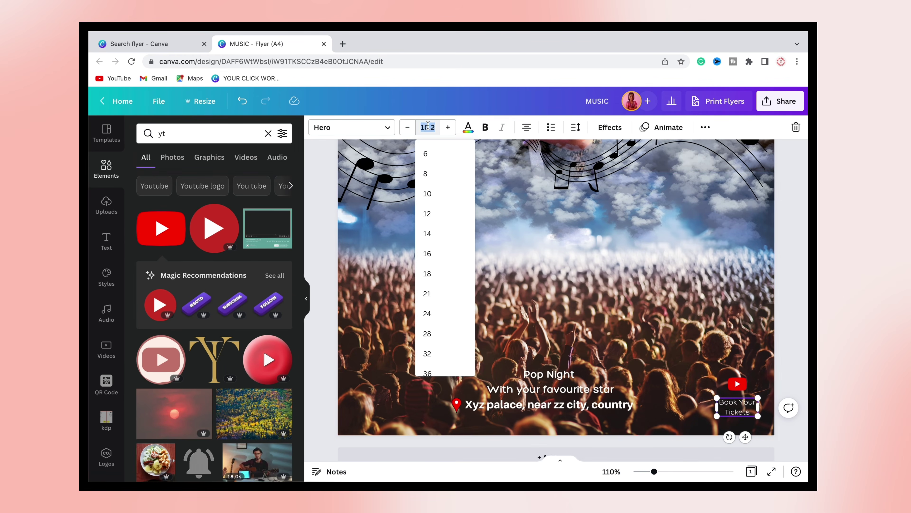
pyautogui.write('15')
pyautogui.press('Return')
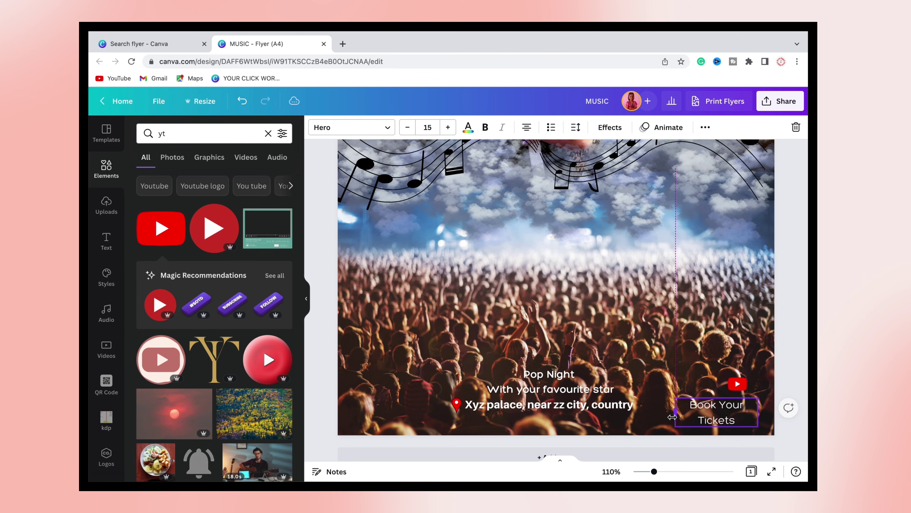
# Step: Widen the Book Your Tickets text box onto one line and place it above the YouTube logo
pyautogui.moveTo(673, 417); pyautogui.dragTo(658, 417)
pyautogui.moveTo(715, 432); pyautogui.dragTo(722, 388)
pyautogui.scroll(-5, 728, 395)
pyautogui.click(728, 391)
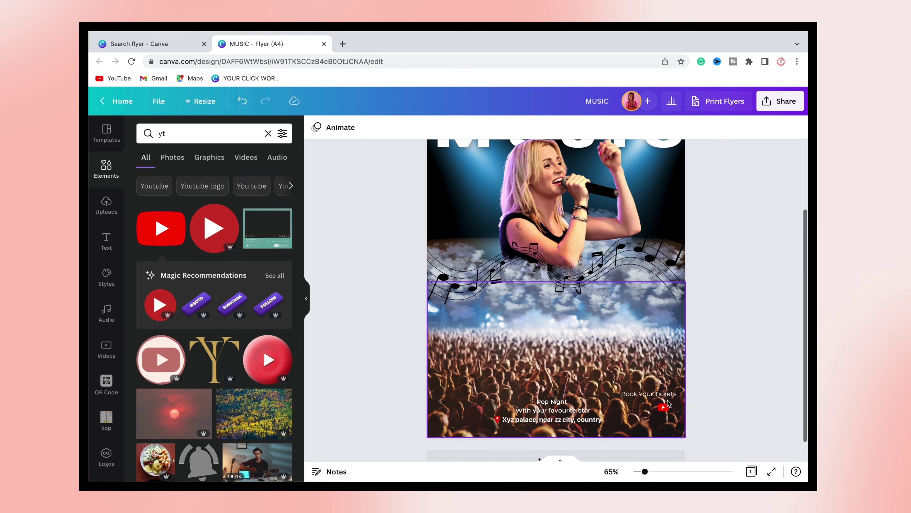
# Step: Delete the Book Your Tickets text and move the YouTube logo above the Pop Night text, centred horizontally
pyautogui.moveTo(666, 410); pyautogui.dragTo(556, 397)
pyautogui.click(560, 395)
pyautogui.scroll(-3, 560, 395)
pyautogui.click(552, 382)
pyautogui.click(668, 127)
pyautogui.click(637, 218)
# Step: Centre the Pop Night text horizontally on the flyer
pyautogui.click(553, 390)
pyautogui.click(706, 128)
pyautogui.click(591, 151)
pyautogui.click(570, 245)
# Step: Group the address with its location pin and centre the group horizontally on the flyer
pyautogui.click(705, 128)
pyautogui.click(606, 151)
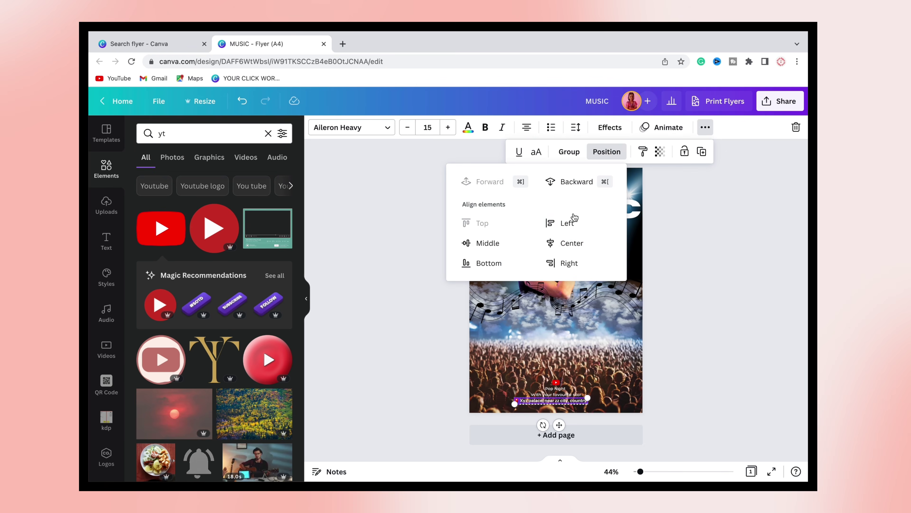
pyautogui.click(571, 151)
pyautogui.click(615, 152)
pyautogui.click(580, 243)
pyautogui.click(681, 338)
# Step: Shift the YouTube logo slightly left, search the elements for "live", and add the red LIVE badge with the dot
pyautogui.click(555, 382)
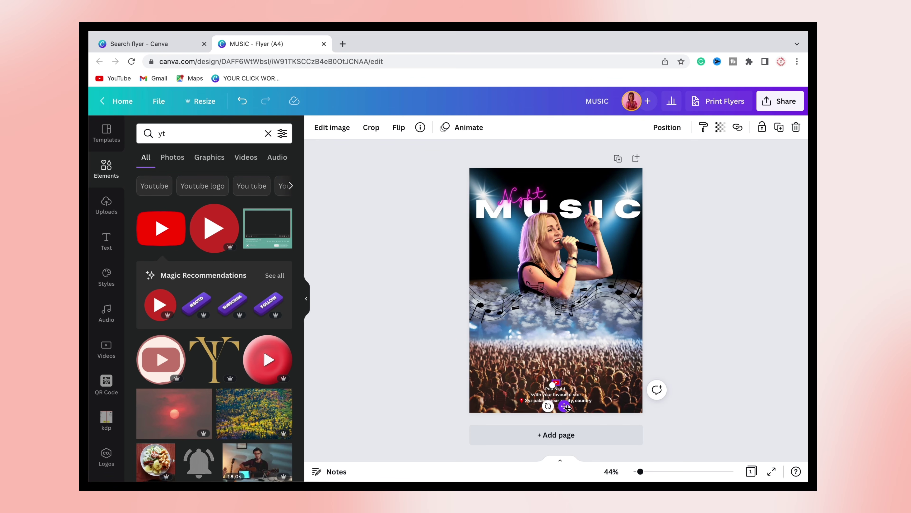
pyautogui.doubleClick(215, 133)
pyautogui.write('live')
pyautogui.press('Return')
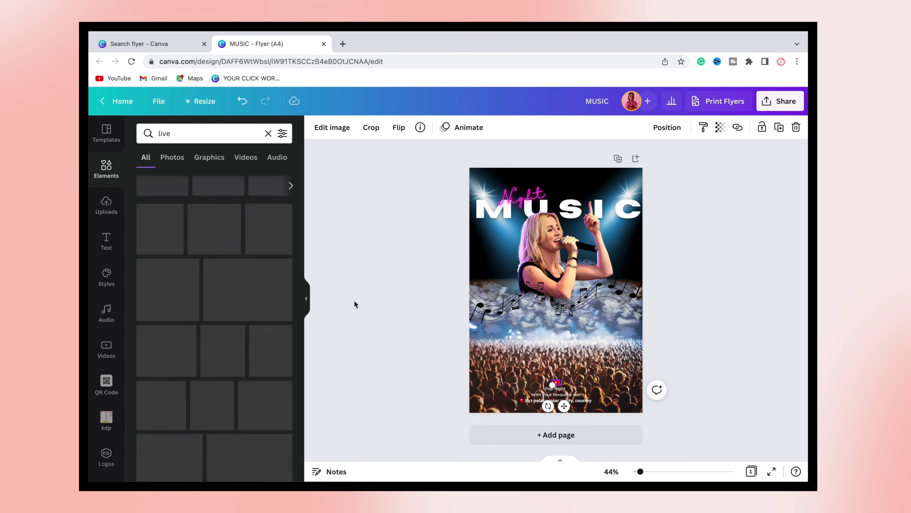
pyautogui.moveTo(565, 407); pyautogui.dragTo(553, 408)
pyautogui.click(682, 316)
pyautogui.click(160, 228)
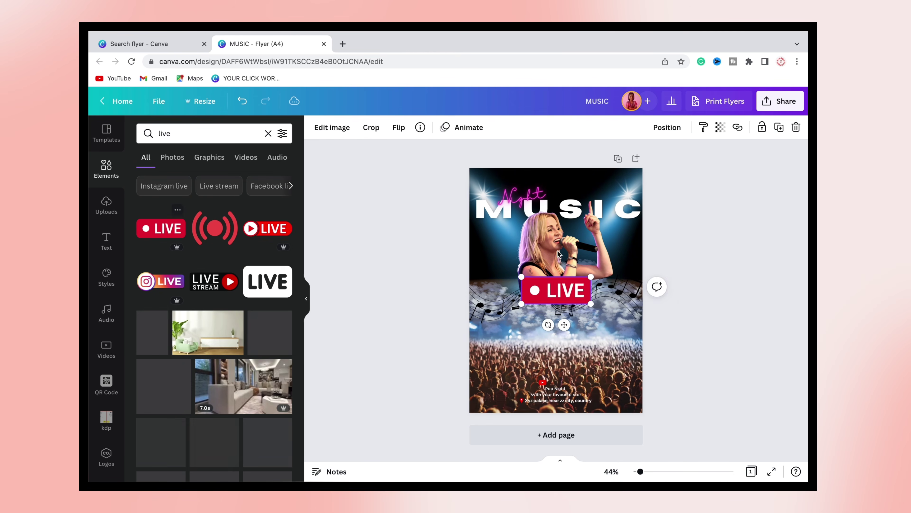
# Step: Shrink the LIVE badge and place it beside the YouTube logo above the Pop Night text
pyautogui.moveTo(519, 275); pyautogui.dragTo(577, 300)
pyautogui.moveTo(599, 330); pyautogui.dragTo(578, 404)
pyautogui.scroll(10, 562, 377)
# Step: Move the YouTube logo close to the LIVE badge and centre the pair above the Pop Night text
pyautogui.click(504, 397)
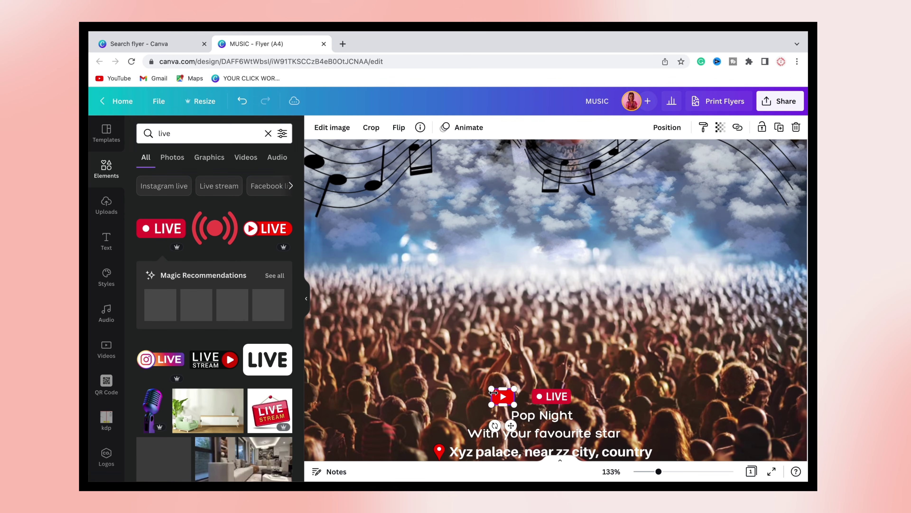
pyautogui.moveTo(504, 398); pyautogui.dragTo(522, 397)
pyautogui.keyDown('shift'); pyautogui.click(563, 400); pyautogui.keyUp('shift')
pyautogui.scroll(-5, 564, 401)
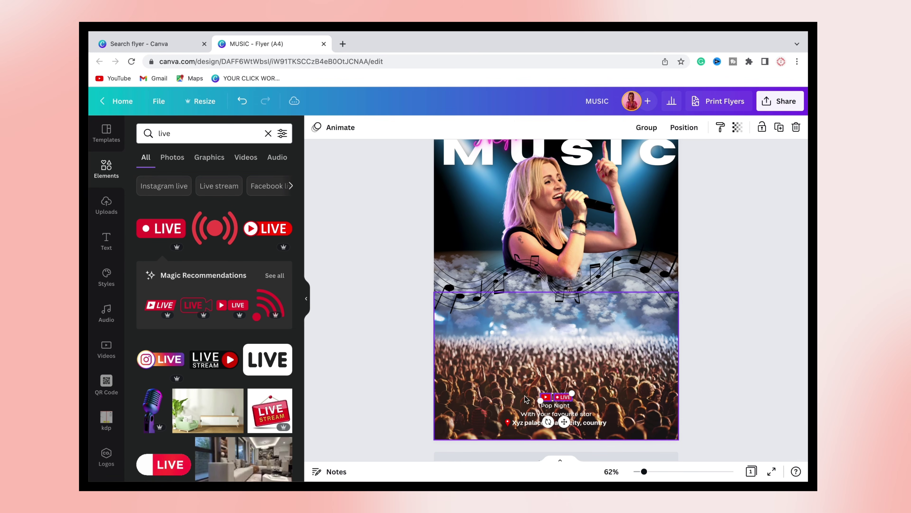
pyautogui.scroll(-3, 564, 401)
pyautogui.click(470, 409)
pyautogui.click(733, 443)
pyautogui.scroll(3, 556, 402)
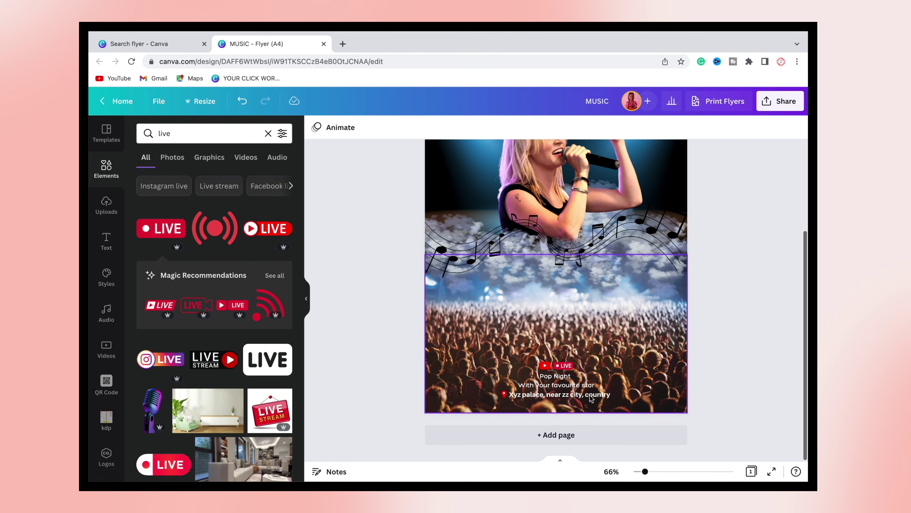
# Step: Apply the Lift effect to the Pop Night and address texts and raise its intensity
pyautogui.click(556, 380)
pyautogui.keyDown('shift'); pyautogui.click(558, 394); pyautogui.keyUp('shift')
pyautogui.click(610, 127)
pyautogui.click(262, 197)
pyautogui.moveTo(213, 254); pyautogui.dragTo(258, 254)
pyautogui.click(378, 305)
pyautogui.scroll(-4, 379, 305)
# Step: Deselect everything on the flyer and preview the whole design in full screen
pyautogui.click(530, 220)
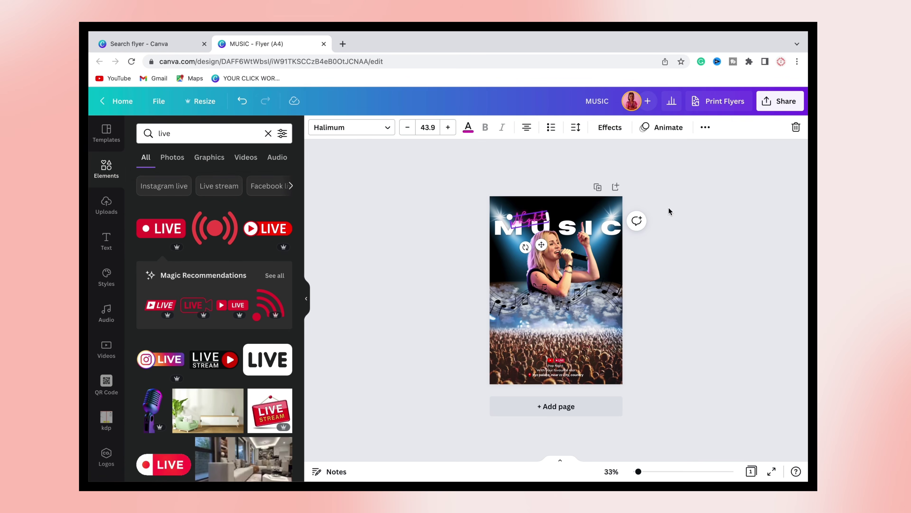
pyautogui.click(670, 210)
pyautogui.click(772, 471)
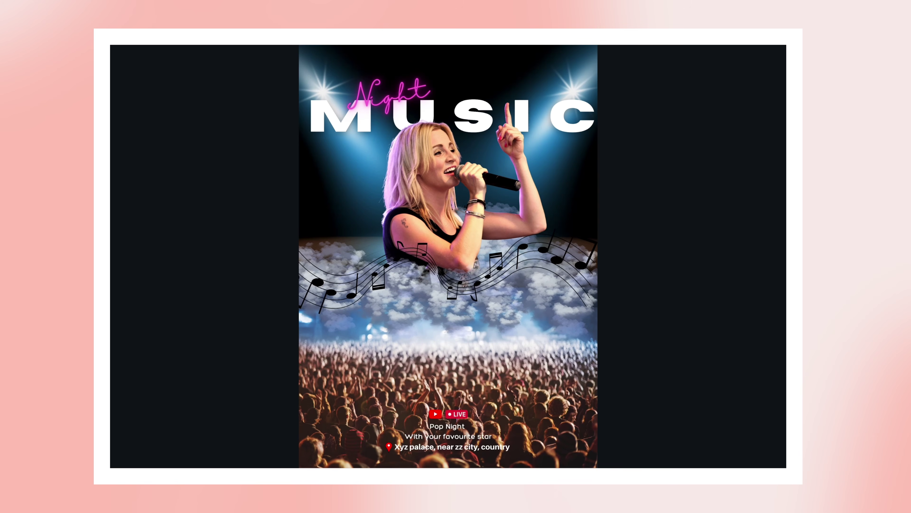